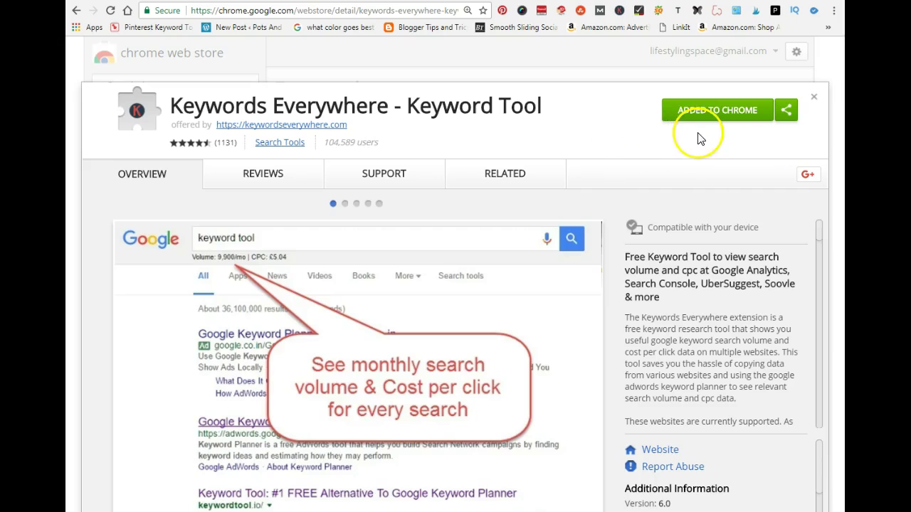
# - Show the Keywords Everywhere extension's settings popup over its web store page and close it again
pyautogui.click(734, 136)
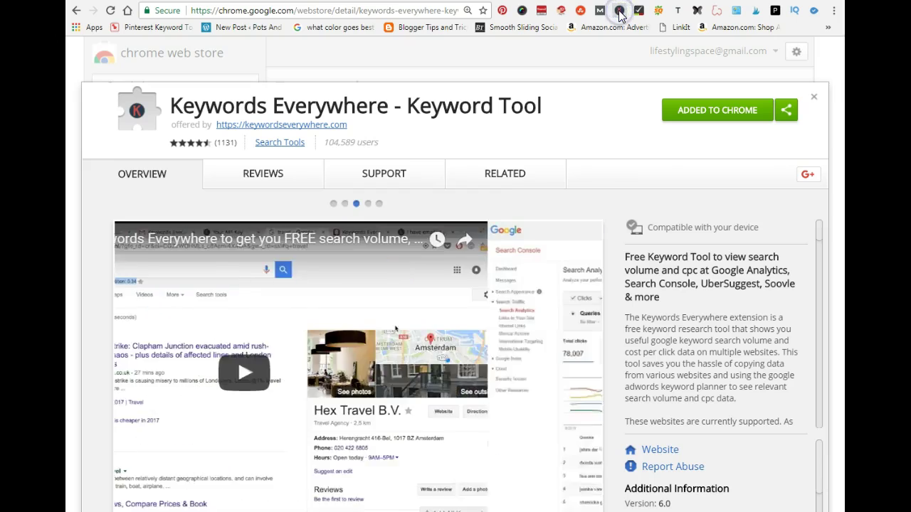
pyautogui.click(620, 11)
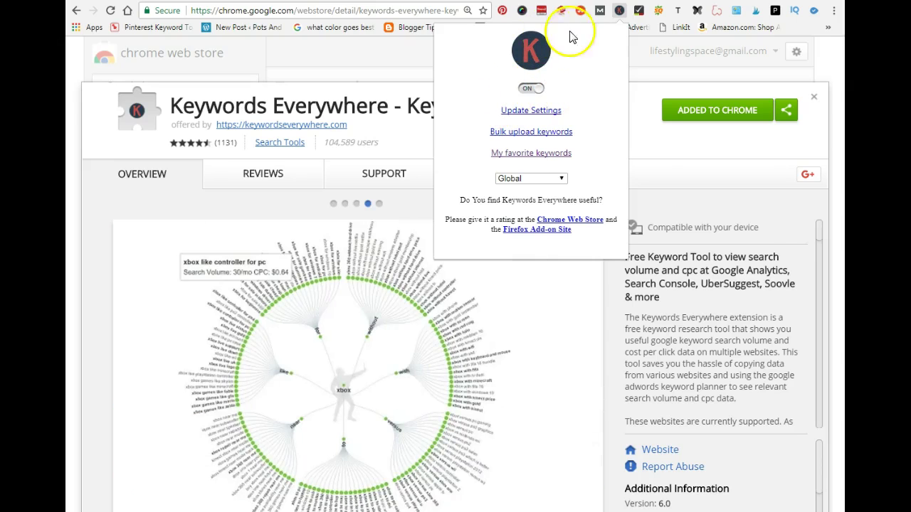
pyautogui.click(619, 13)
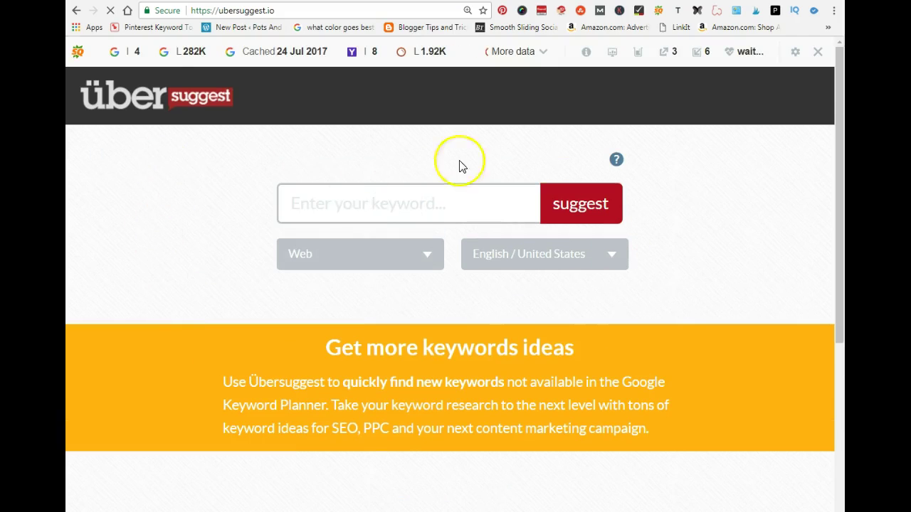
# - Get Ubersuggest keyword suggestions for "how to lose arm fat" in Web results for English / United States
pyautogui.click(309, 204)
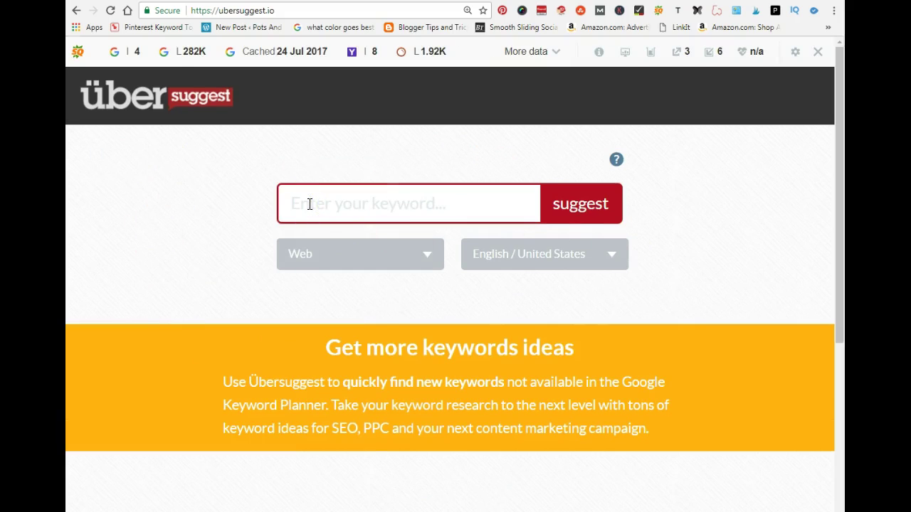
pyautogui.write('how t')
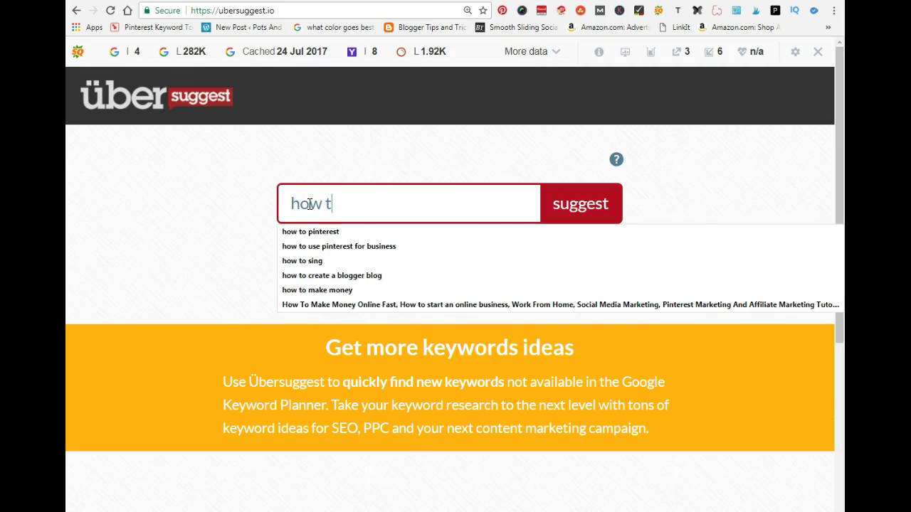
pyautogui.write('o lose arm fat')
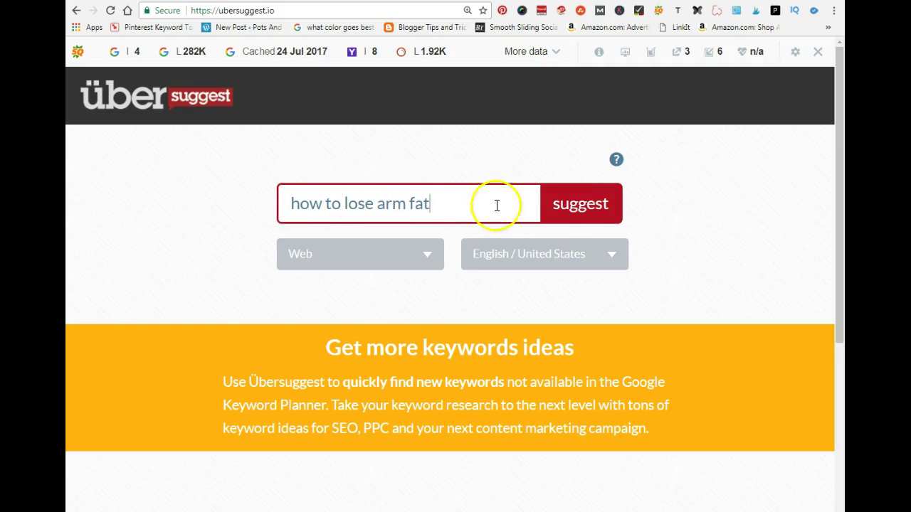
pyautogui.click(588, 216)
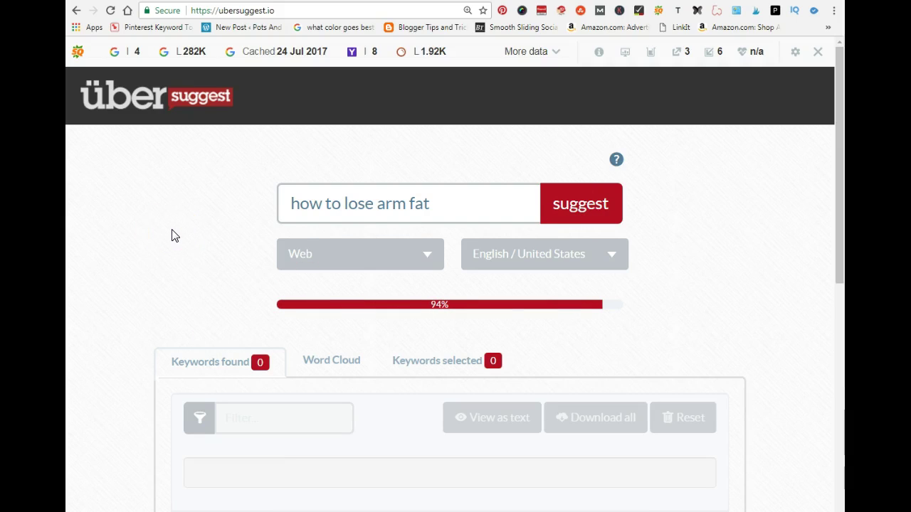
# - Enlarge the keyword results page to 150% zoom in the browser
pyautogui.scroll(-7, 173, 236)
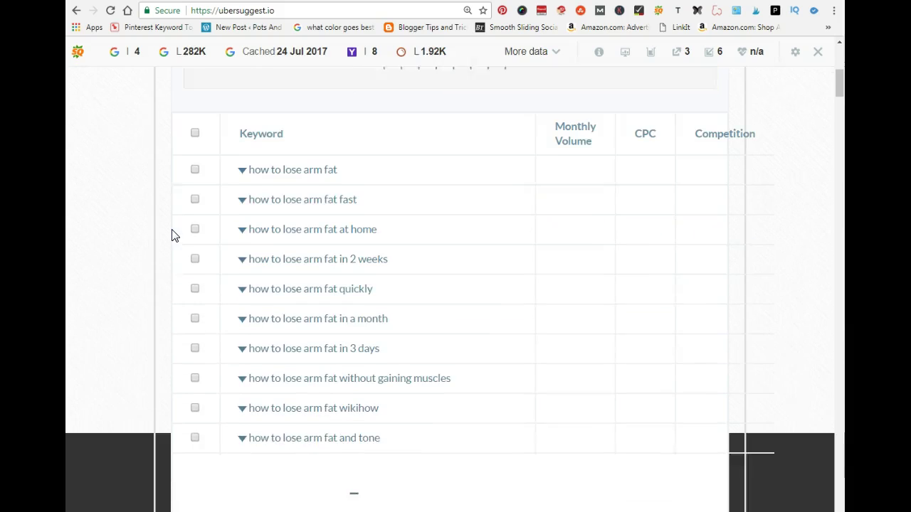
pyautogui.scroll(2, 173, 231)
pyautogui.scroll(-2, 173, 231)
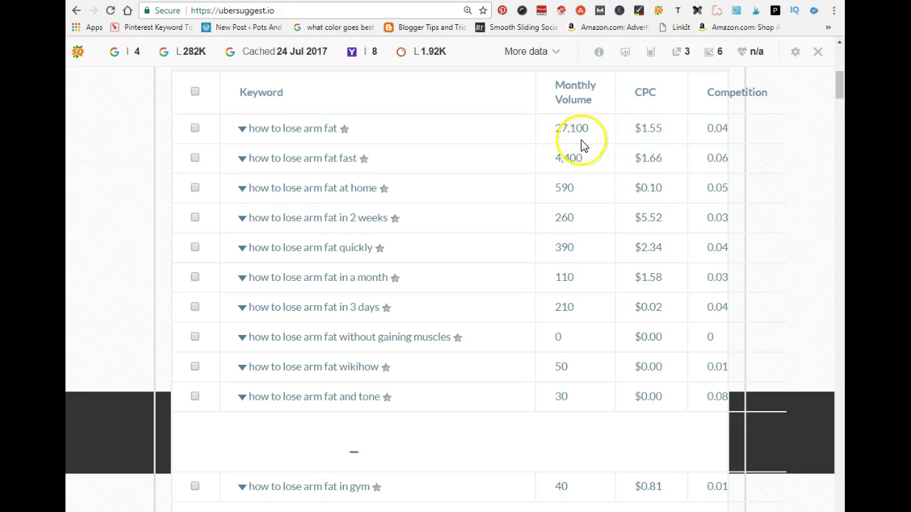
pyautogui.click(833, 14)
pyautogui.click(797, 126)
pyautogui.click(797, 126)
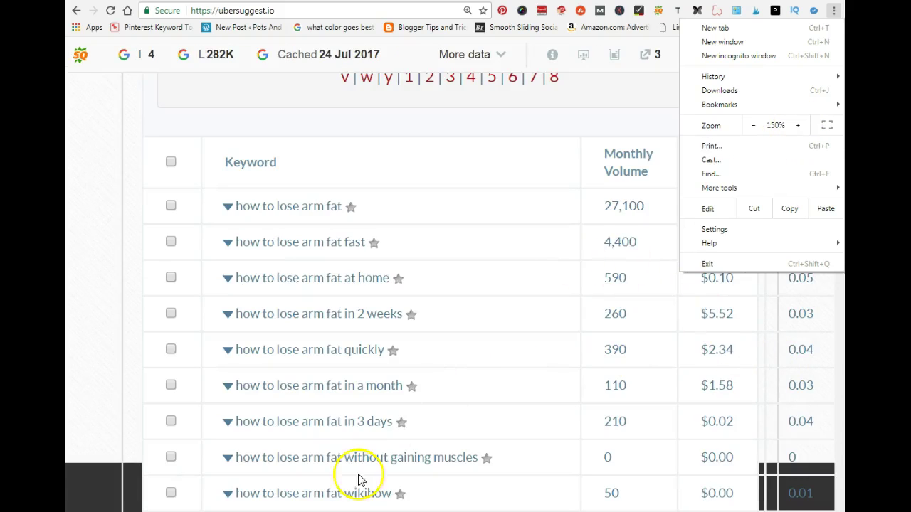
pyautogui.press('Escape')
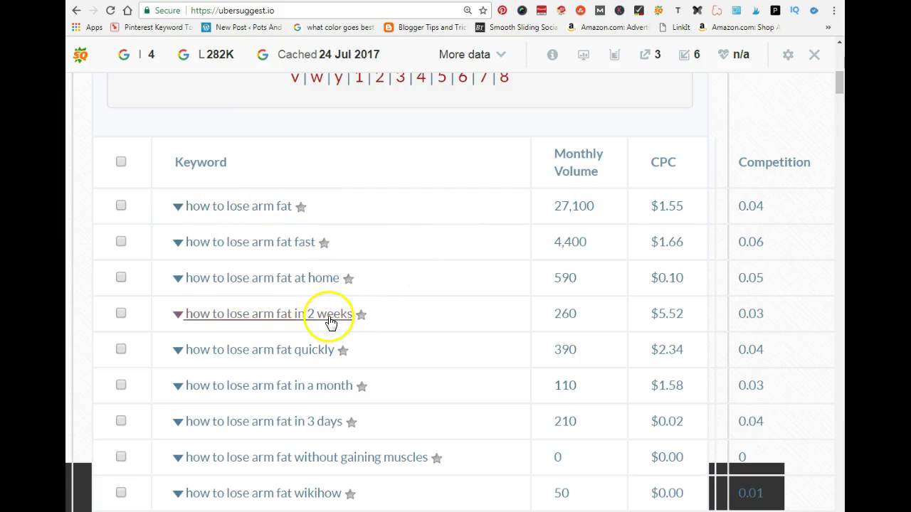
# - View the found keywords as plain text, look through the whole list and close it
pyautogui.scroll(5, 328, 321)
pyautogui.click(424, 292)
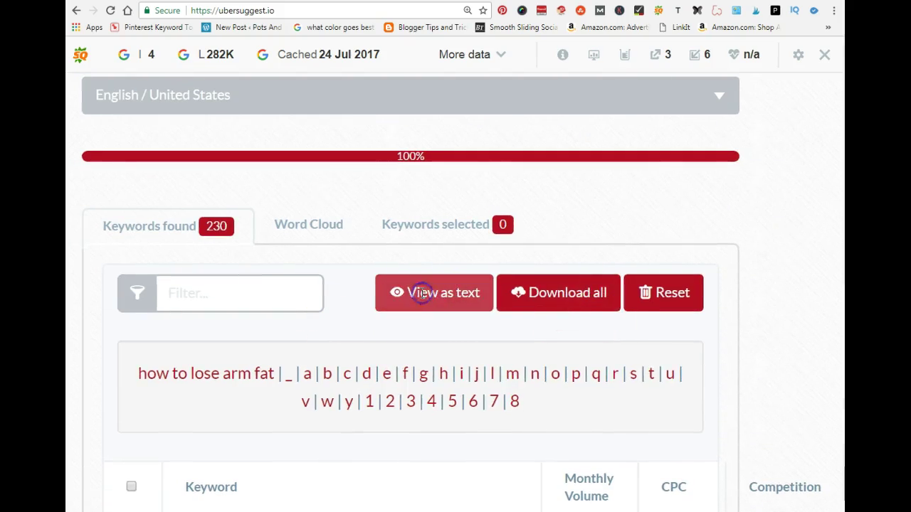
pyautogui.scroll(-3, 490, 273)
pyautogui.scroll(-15, 490, 274)
pyautogui.scroll(15, 491, 277)
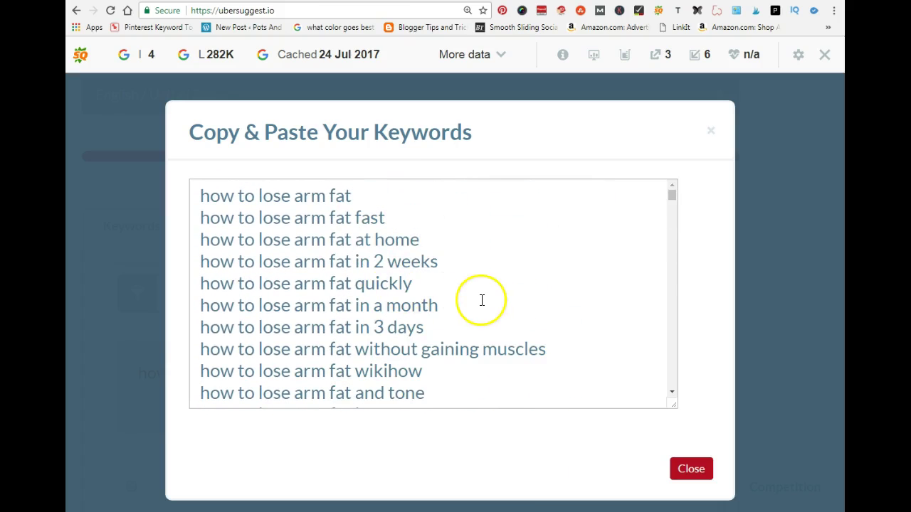
pyautogui.scroll(-10, 482, 297)
pyautogui.scroll(-20, 482, 292)
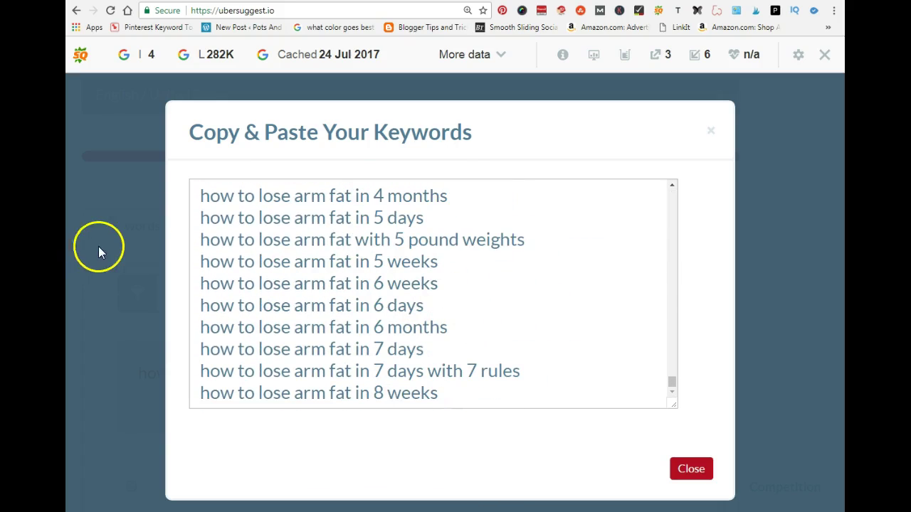
pyautogui.scroll(10, 339, 315)
pyautogui.scroll(20, 354, 318)
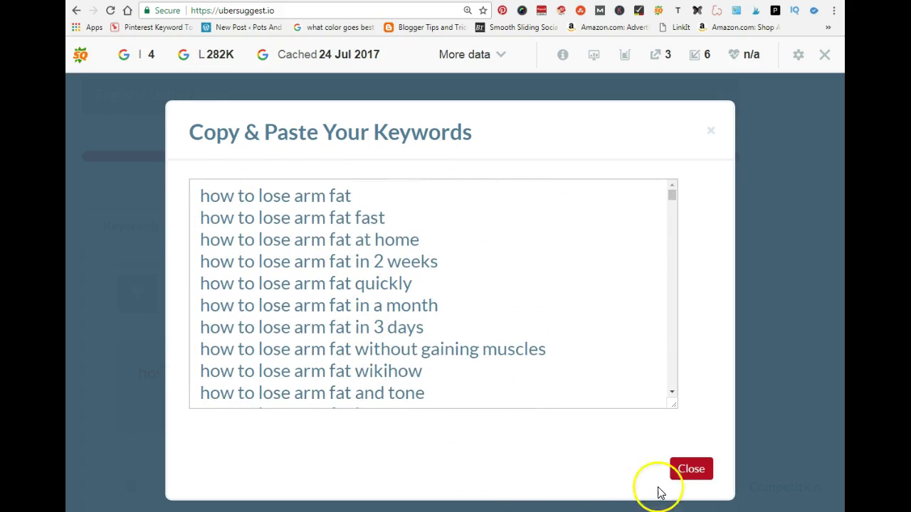
pyautogui.click(687, 471)
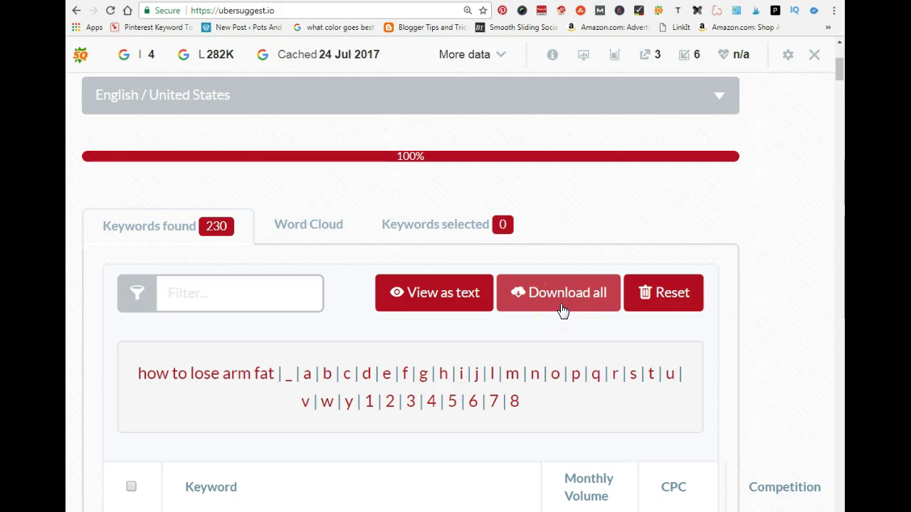
# - Examine the alphabetically grouped keyword suggestions with their monthly volume, CPC and competition
pyautogui.click(526, 363)
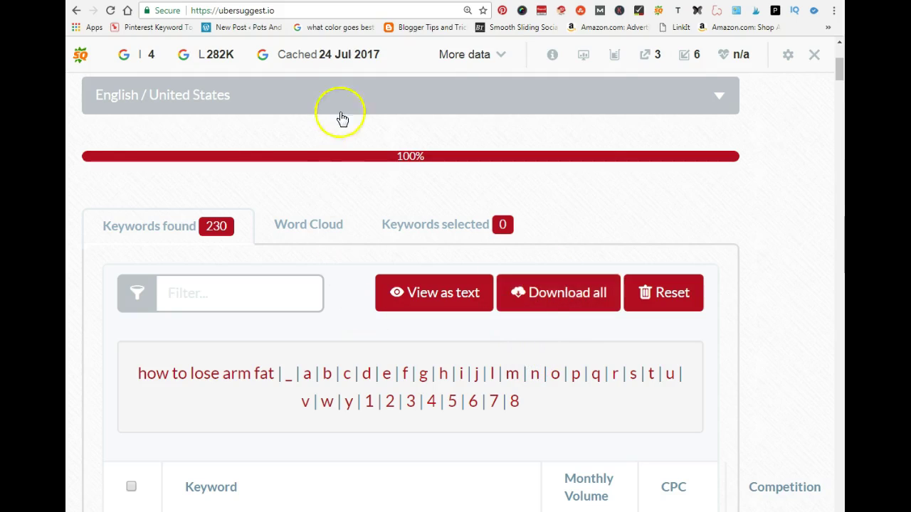
pyautogui.scroll(2, 461, 377)
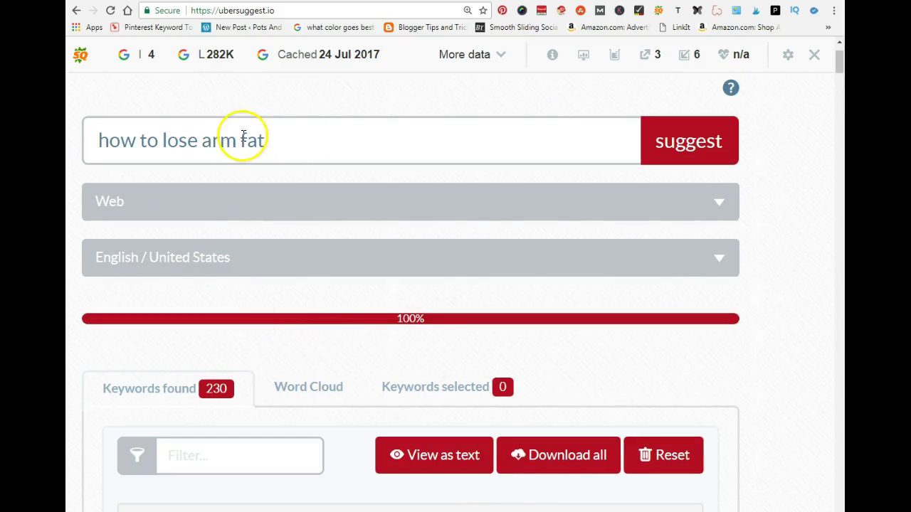
pyautogui.scroll(-15, 334, 171)
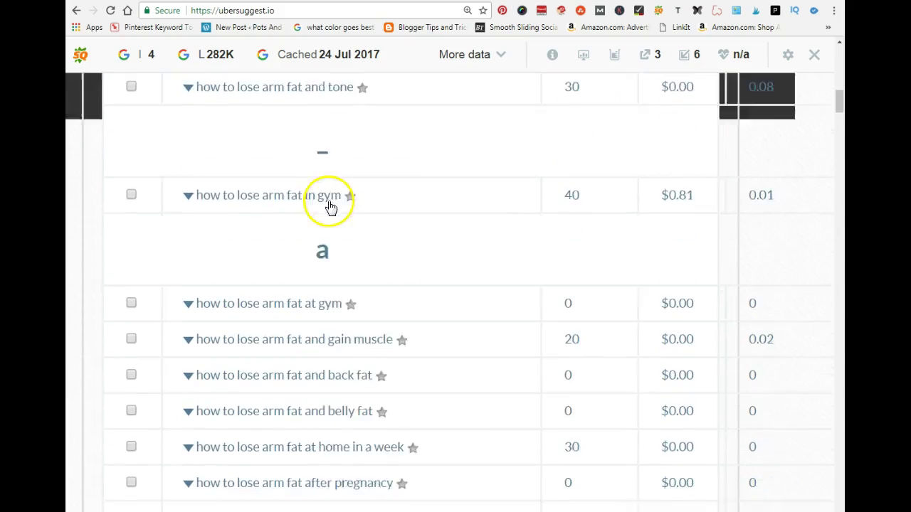
pyautogui.scroll(-20, 328, 211)
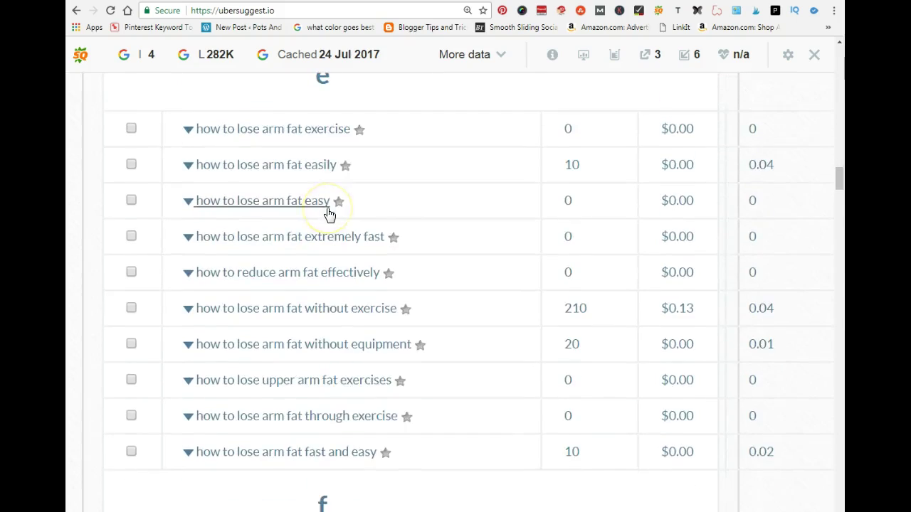
pyautogui.scroll(20, 328, 214)
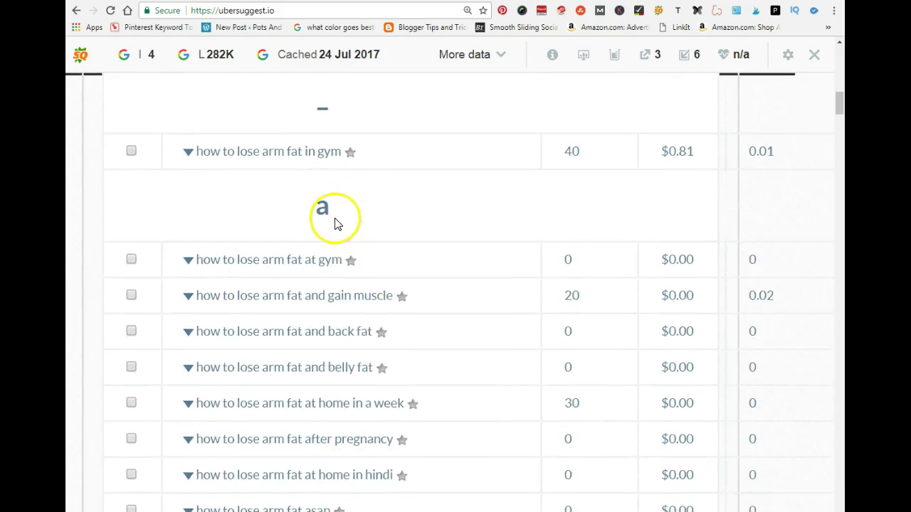
pyautogui.scroll(5, 339, 220)
pyautogui.scroll(-6, 499, 298)
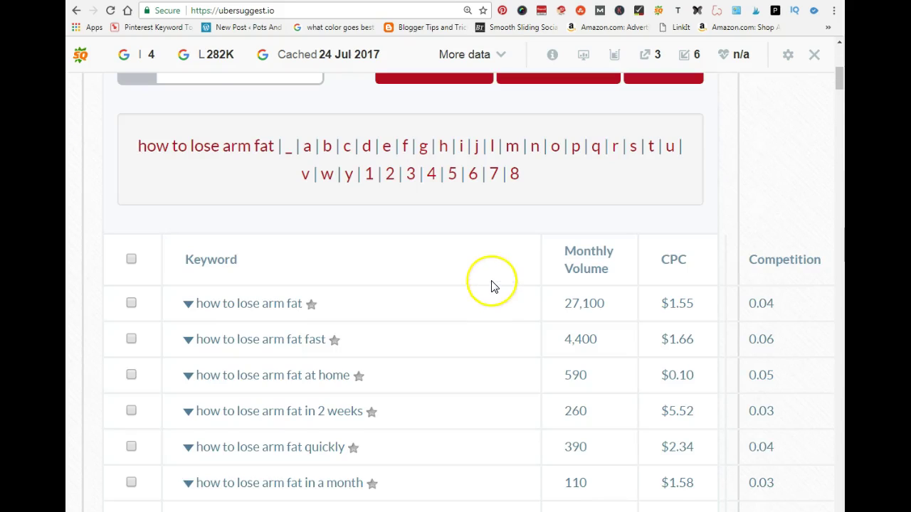
pyautogui.scroll(-5, 493, 286)
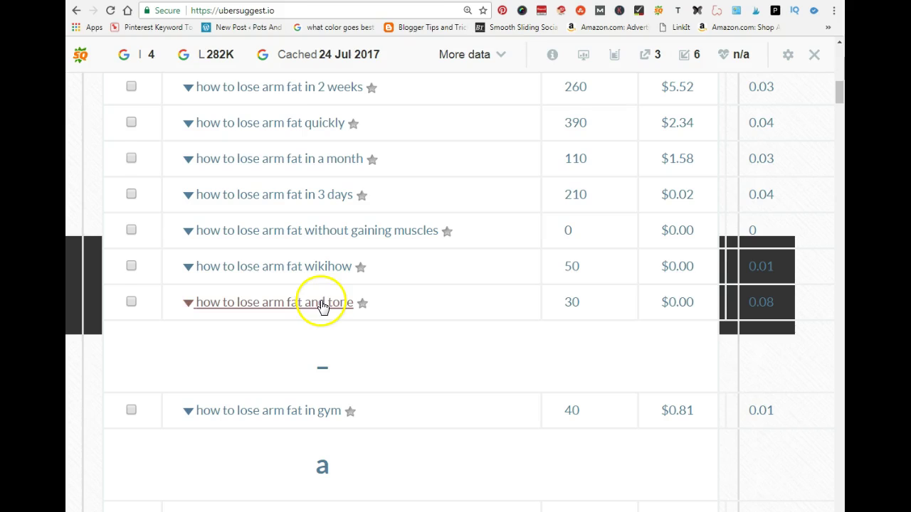
pyautogui.scroll(10, 322, 306)
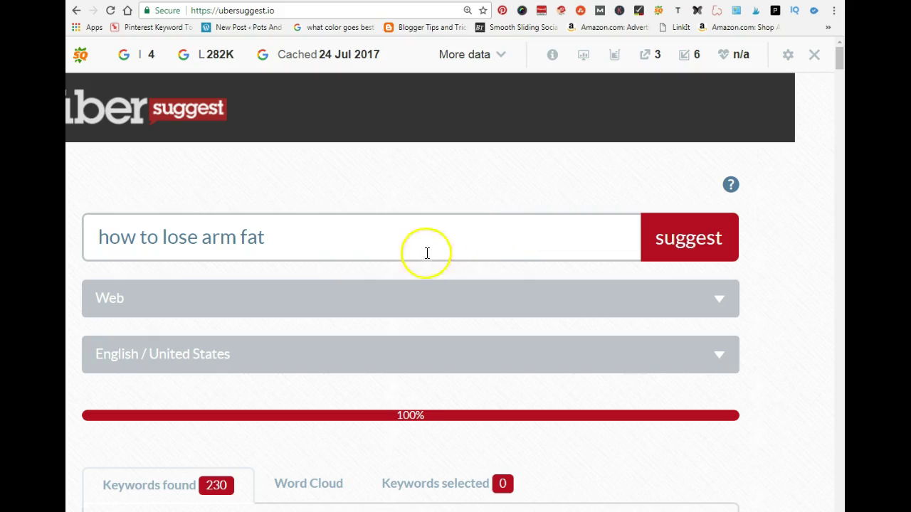
pyautogui.scroll(-1, 530, 253)
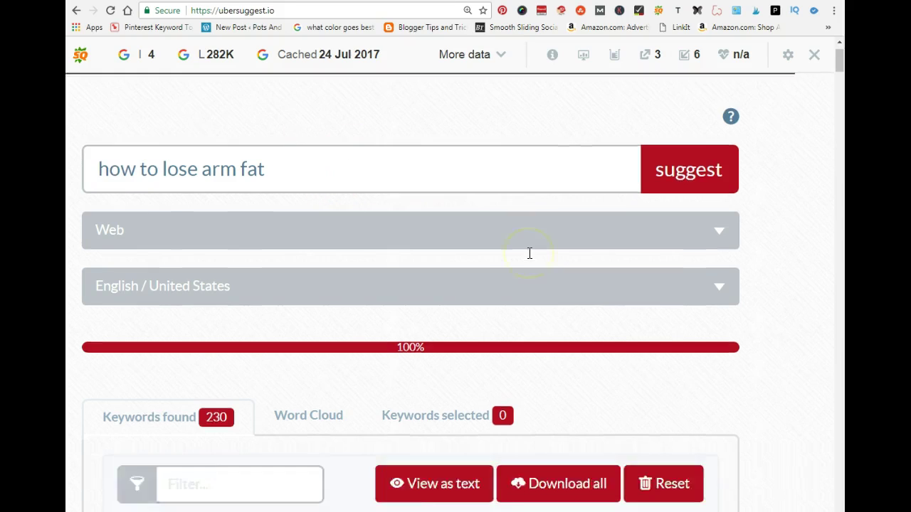
pyautogui.scroll(-8, 529, 253)
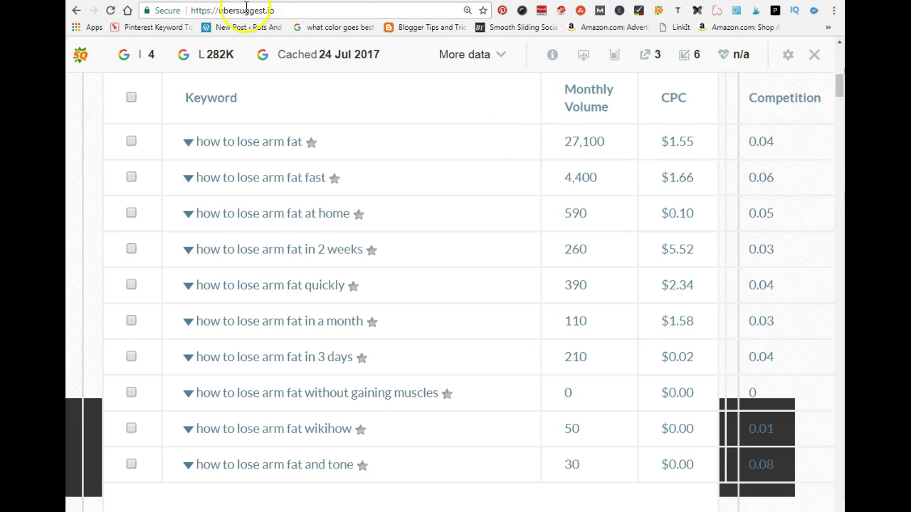
pyautogui.click(740, 1)
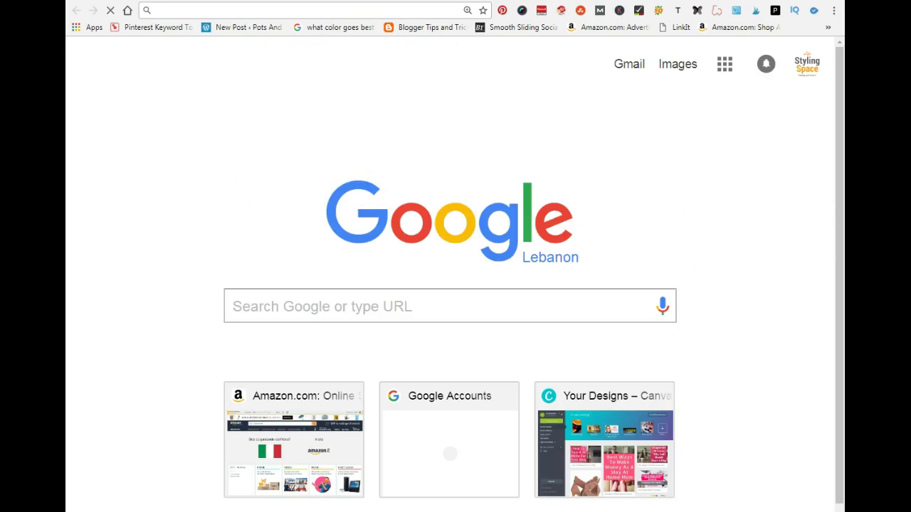
pyautogui.hotkey('ctrl', 'w')
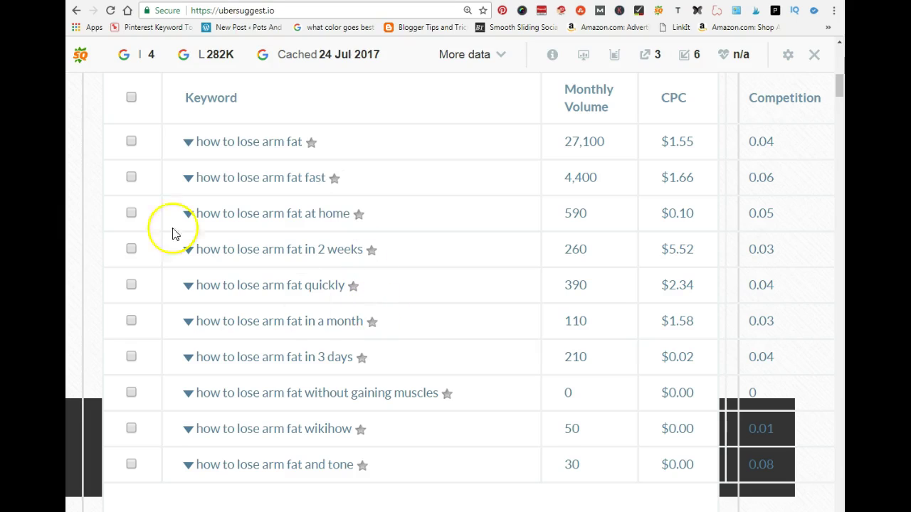
# - Expand the keyword "how to lose arm fat" from the results and bring up its options again
pyautogui.click(267, 142)
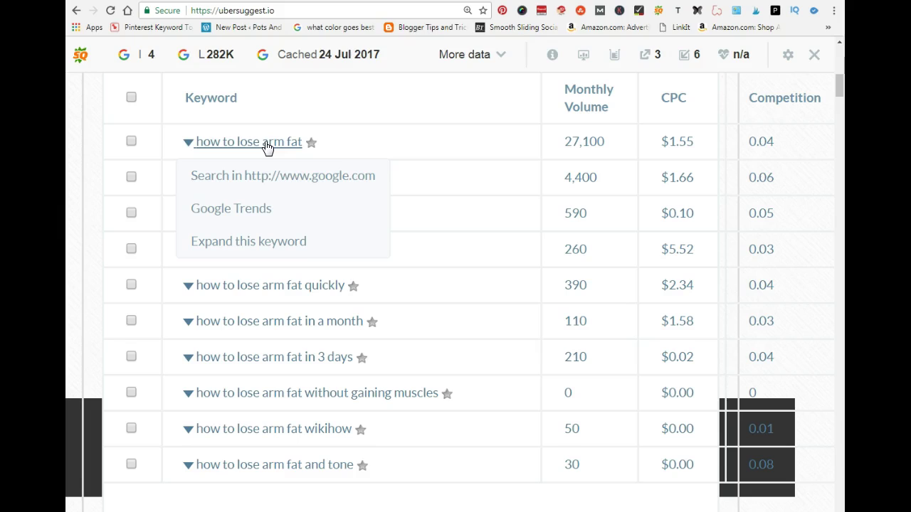
pyautogui.click(242, 245)
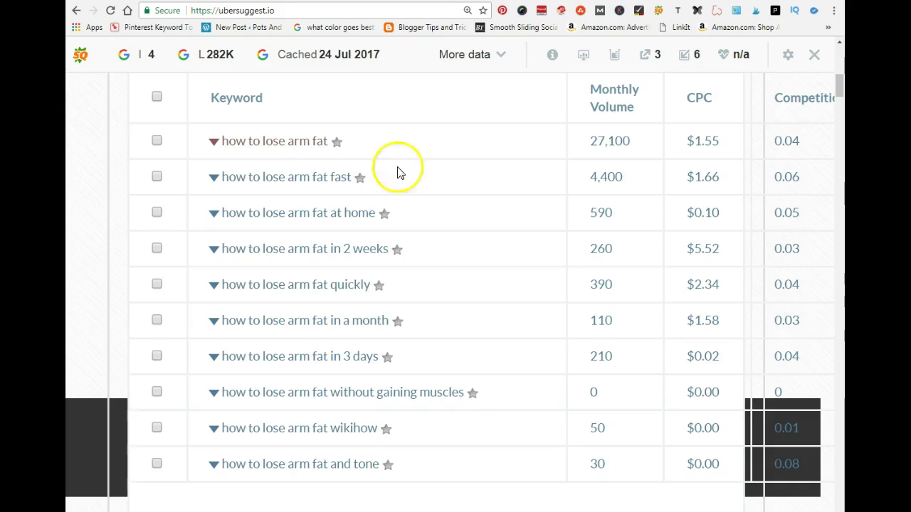
pyautogui.click(284, 144)
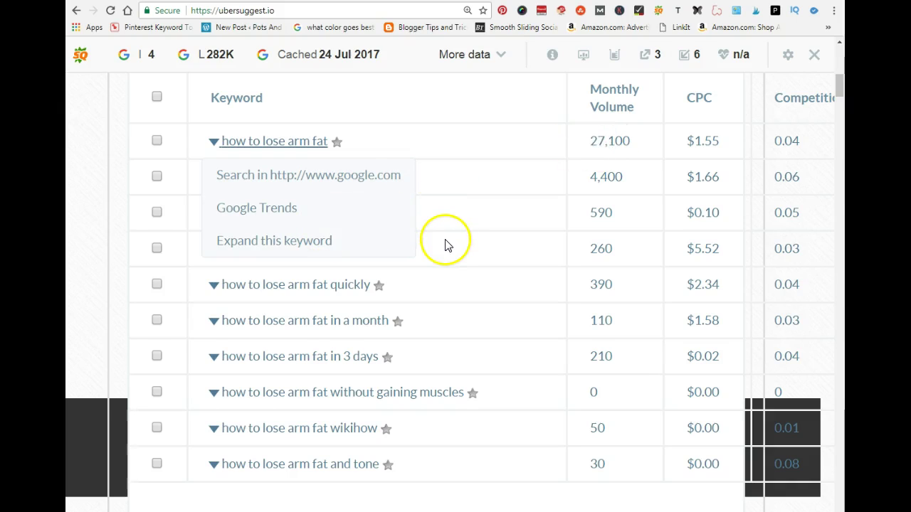
pyautogui.scroll(5, 441, 240)
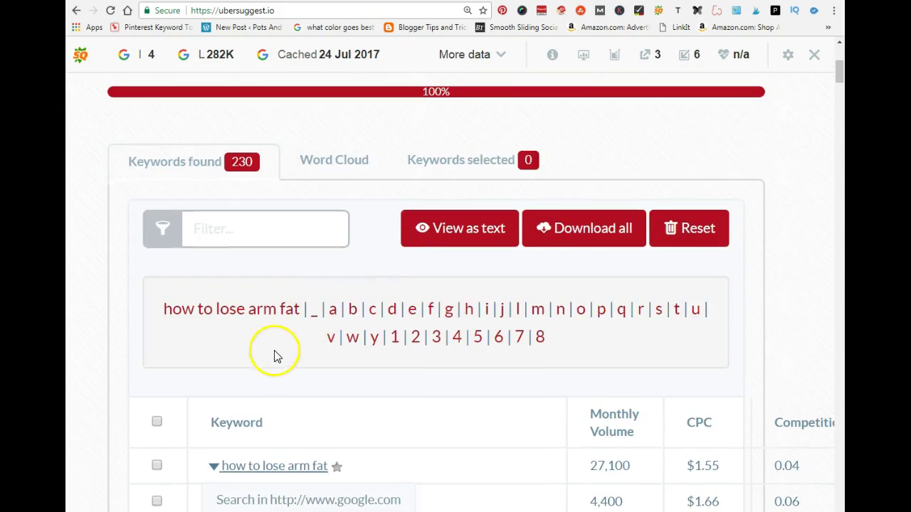
pyautogui.scroll(5, 275, 354)
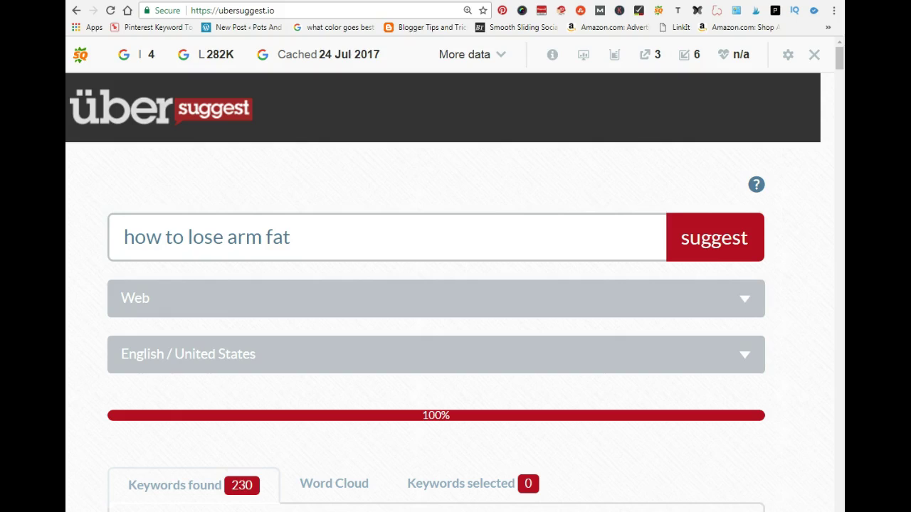
# - Search Google for "how to lose arm fat" in a new browser tab
pyautogui.hotkey('ctrl', 't')
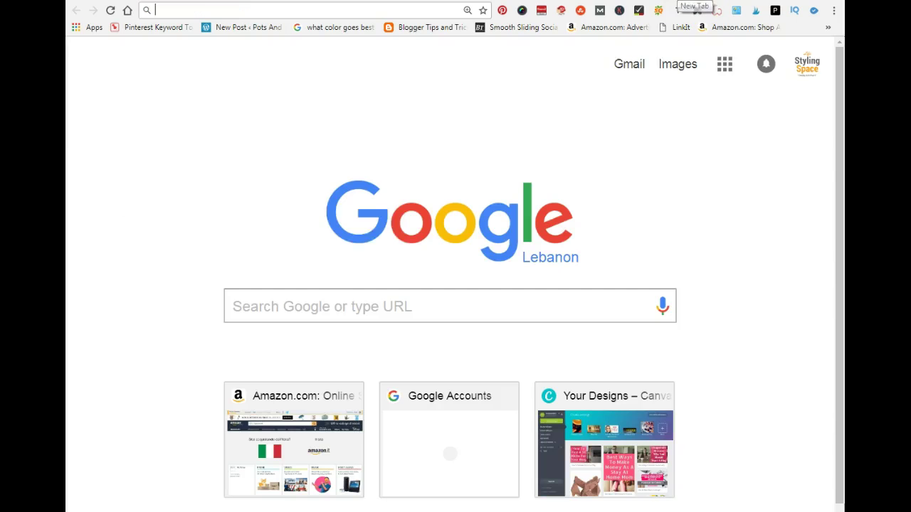
pyautogui.click(308, 305)
pyautogui.write('ho')
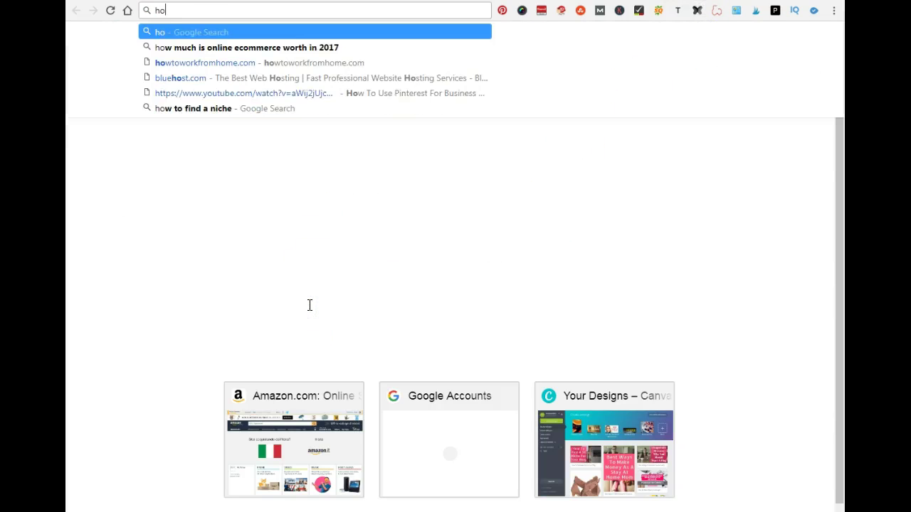
pyautogui.write('w to lose ')
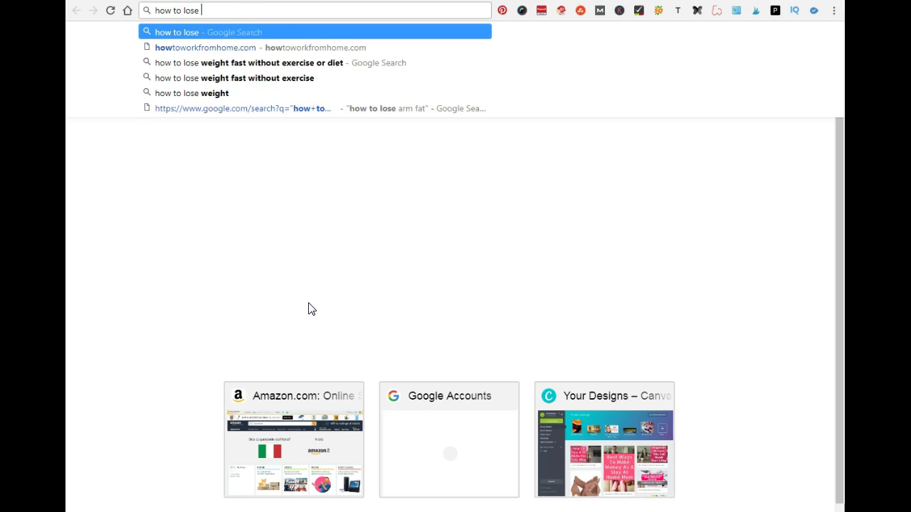
pyautogui.write('arm fat')
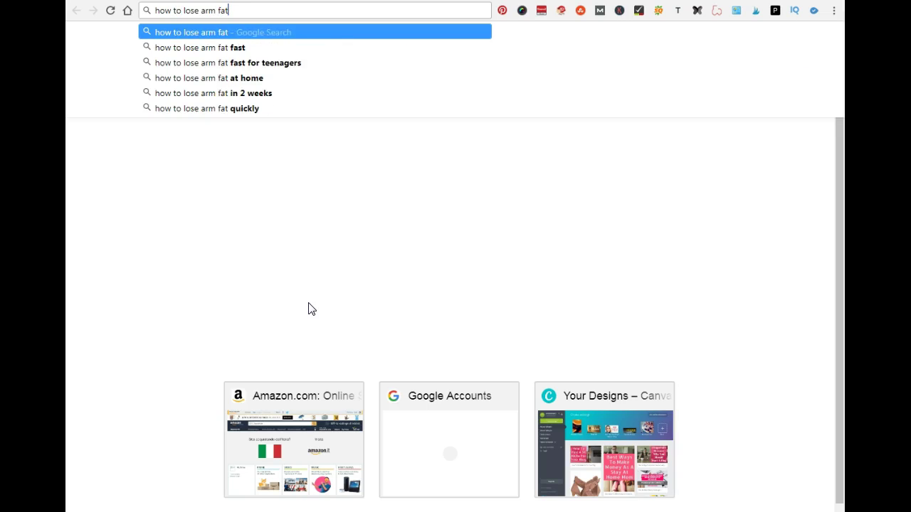
pyautogui.press('Return')
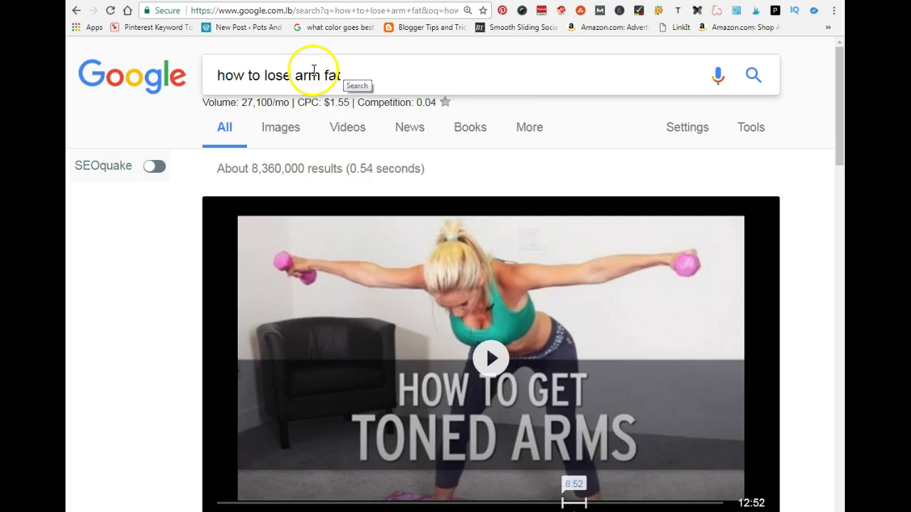
# - Put the query "how to lose arm fat" in quotation marks, run the exact-phrase search and look through the results
pyautogui.click(217, 73)
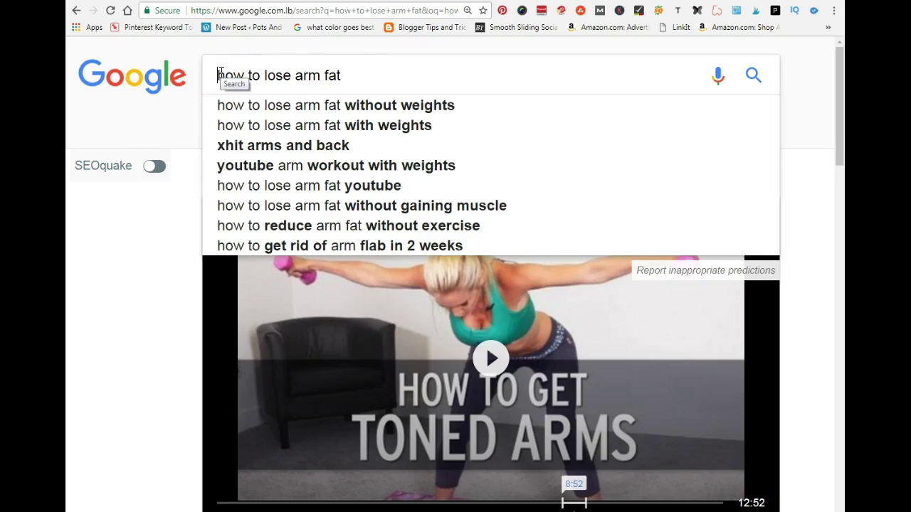
pyautogui.write('"')
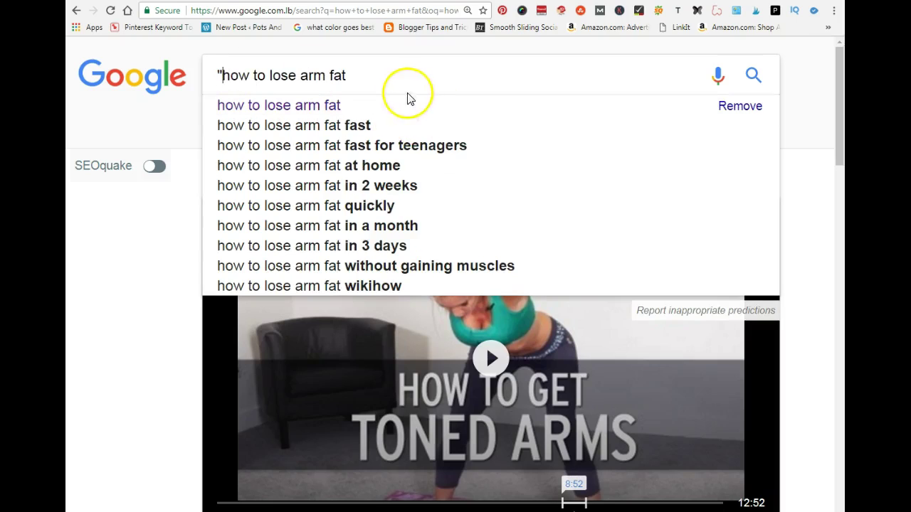
pyautogui.click(351, 75)
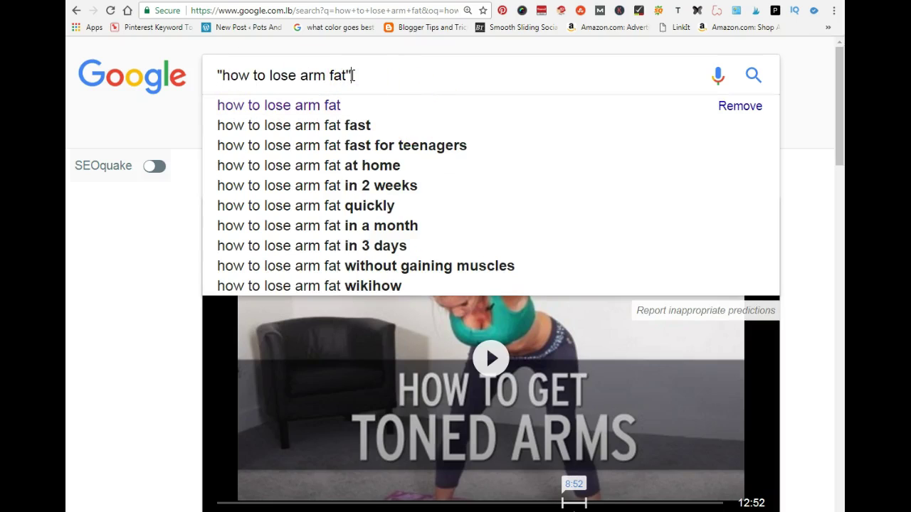
pyautogui.write('"')
pyautogui.press('Return')
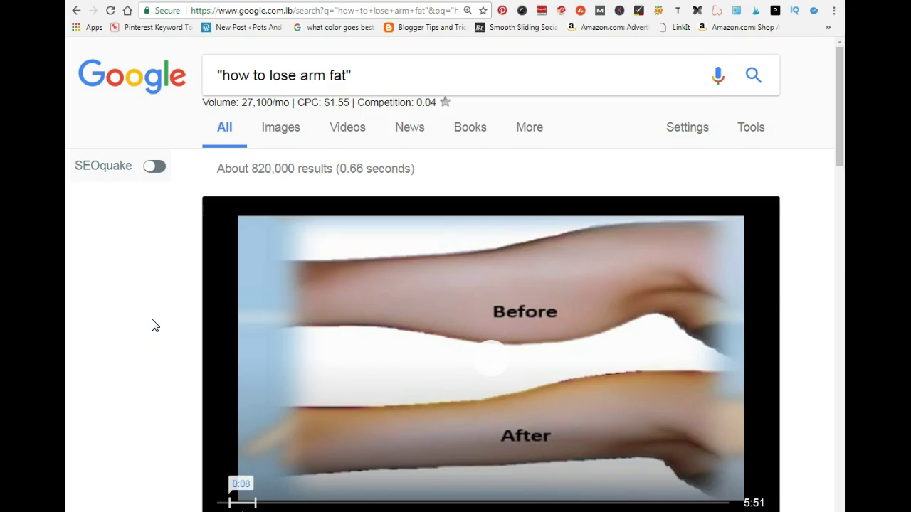
pyautogui.scroll(-15, 153, 325)
pyautogui.scroll(7, 155, 325)
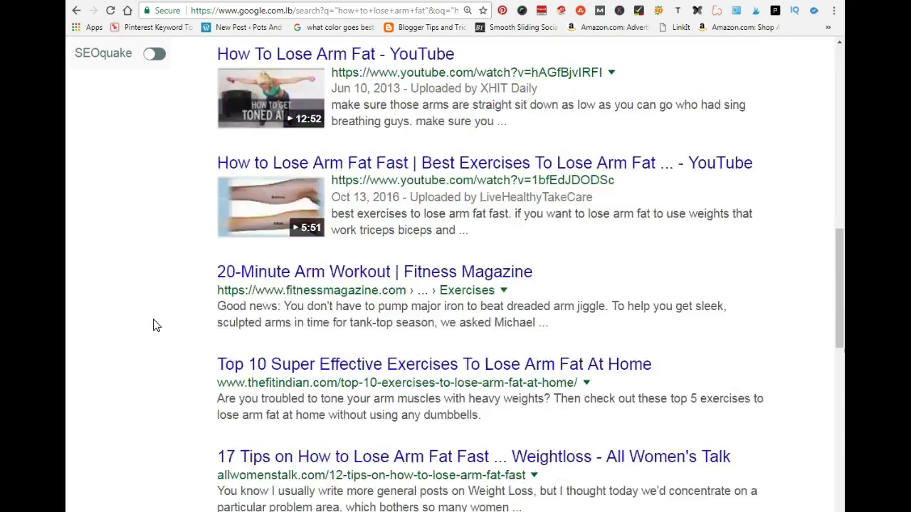
pyautogui.scroll(8, 155, 324)
# - Add the word "insitetitle" after the quoted phrase and run the search again
pyautogui.click(368, 71)
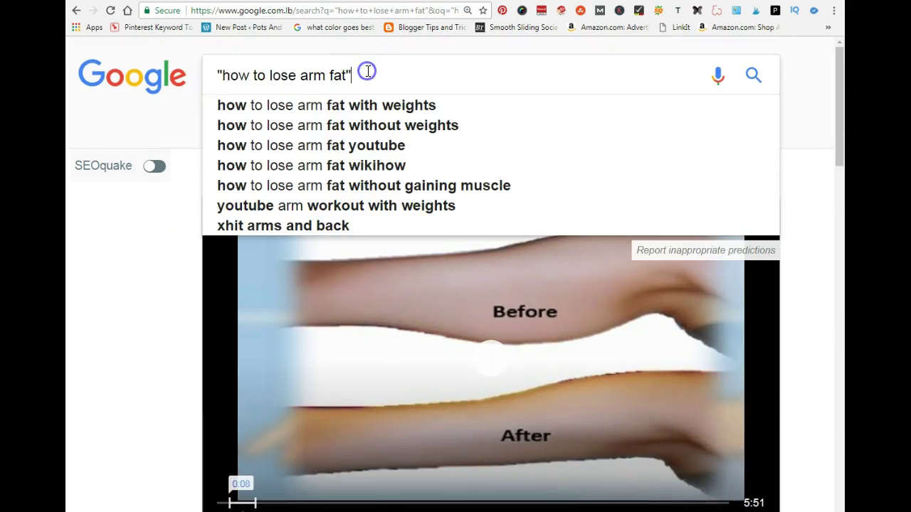
pyautogui.write('insiteti')
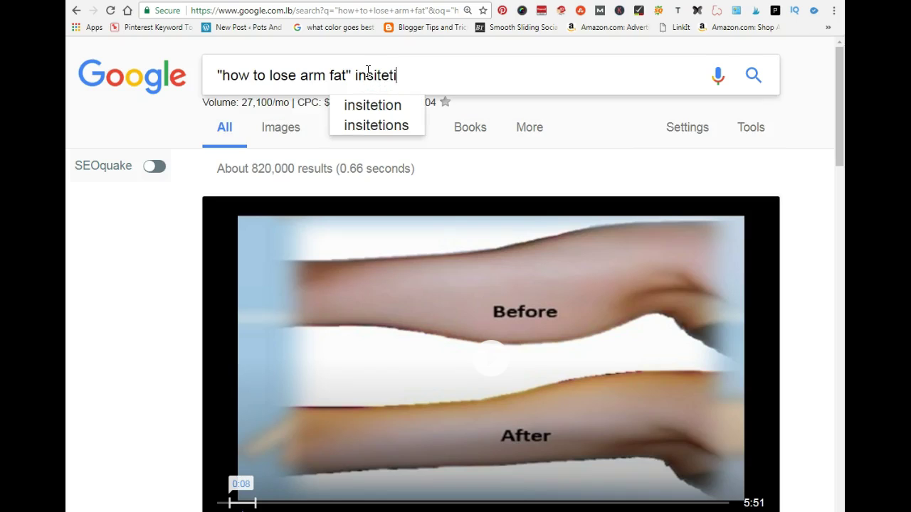
pyautogui.write('tle')
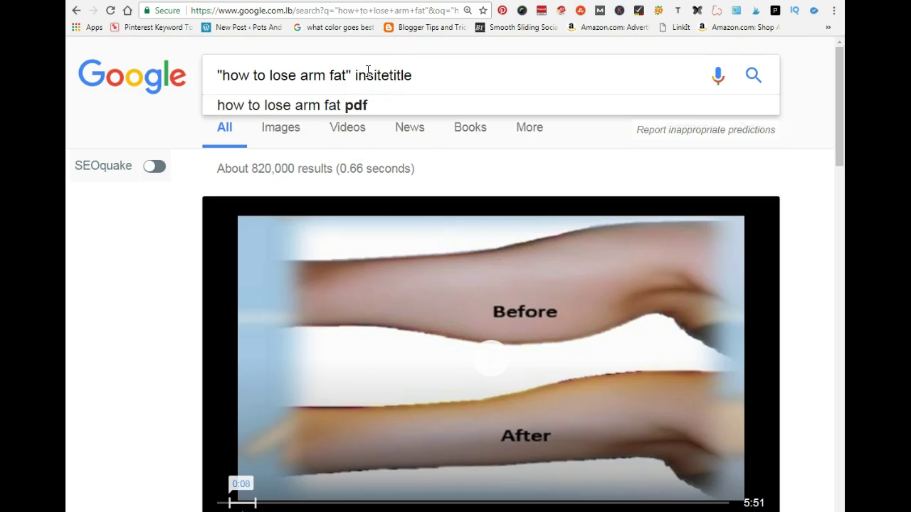
pyautogui.press('Return')
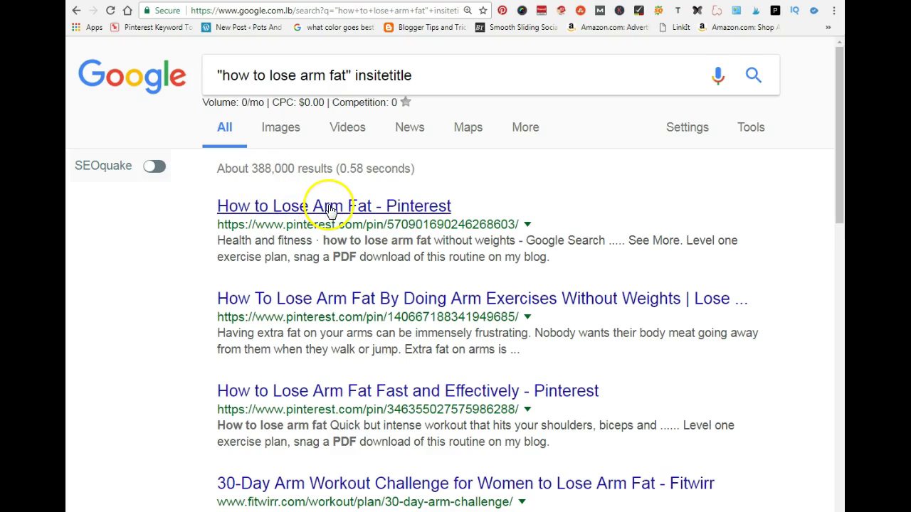
# - Examine the result titles and the related searches with their monthly volume, CPC and competition on the first results page
pyautogui.scroll(-2, 330, 209)
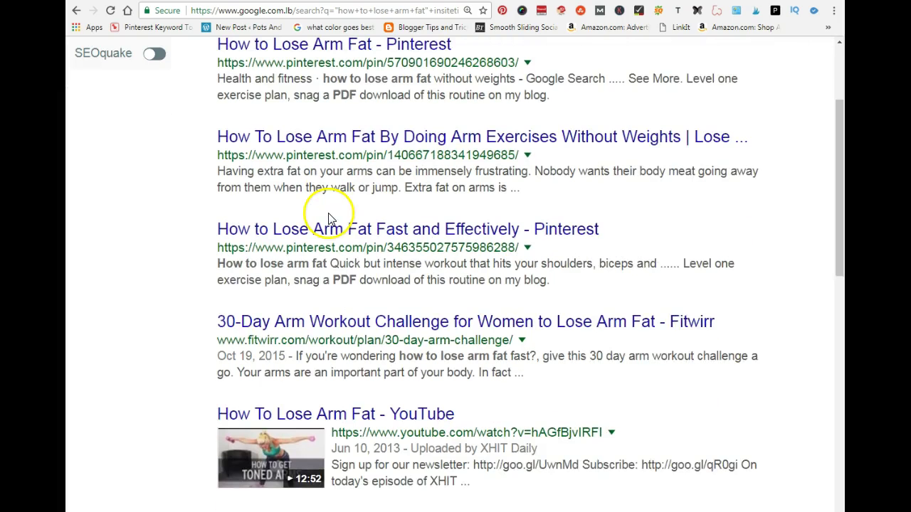
pyautogui.scroll(-2, 329, 213)
pyautogui.scroll(-7, 331, 221)
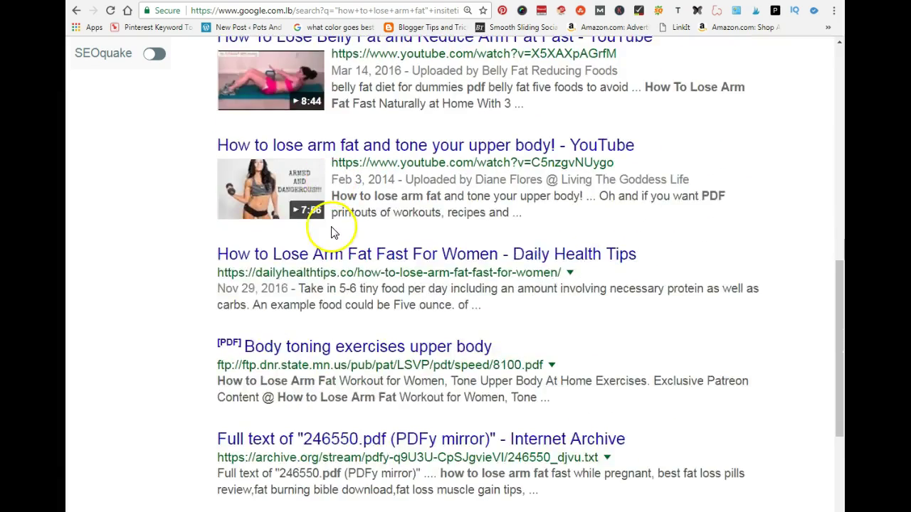
pyautogui.scroll(2, 342, 240)
pyautogui.scroll(-2, 334, 247)
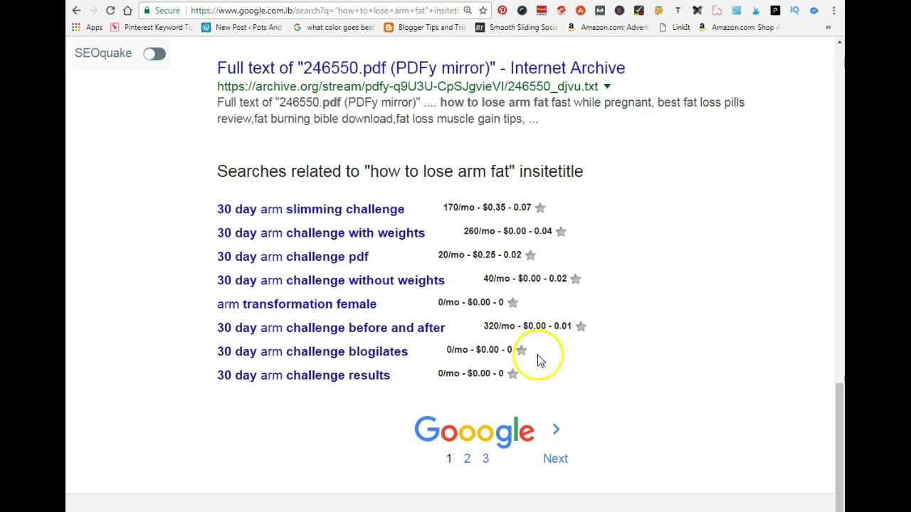
pyautogui.scroll(10, 498, 405)
pyautogui.scroll(4, 498, 404)
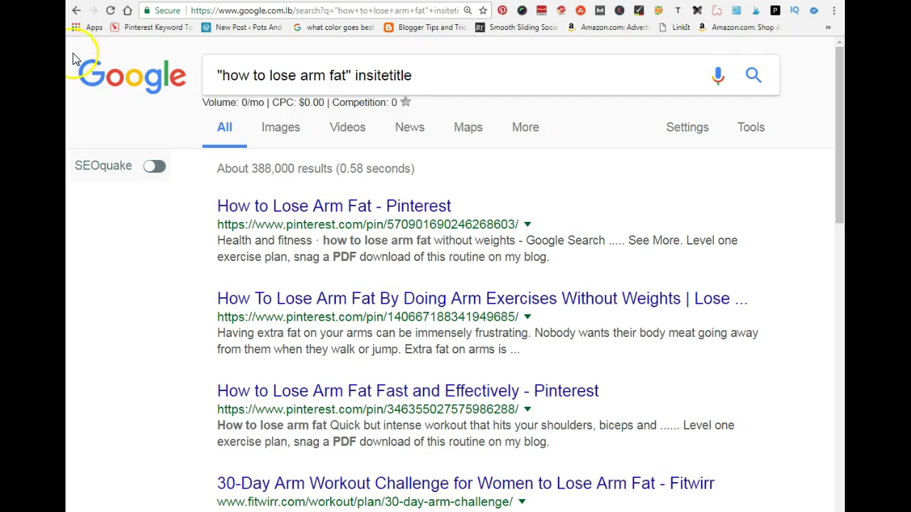
# - Go back through the Google searches to the new tab page and open Amazon.com from its shortcuts
pyautogui.click(76, 11)
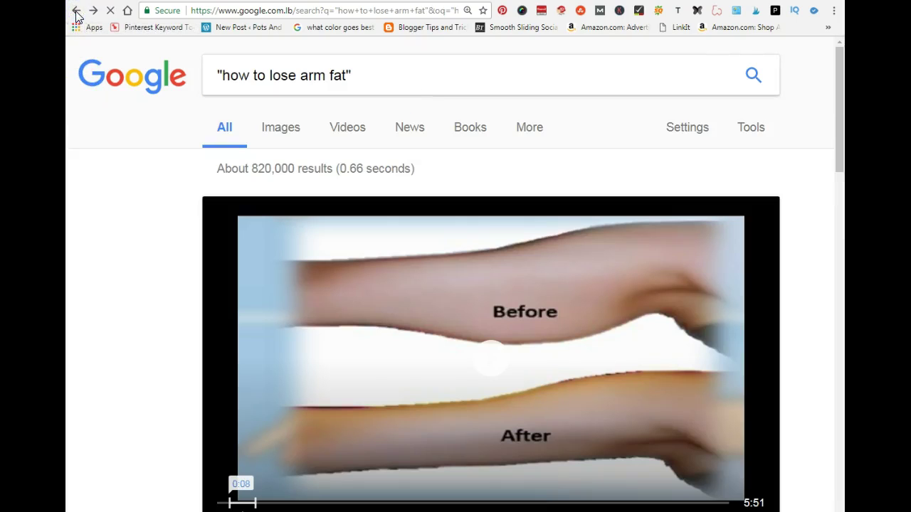
pyautogui.click(76, 12)
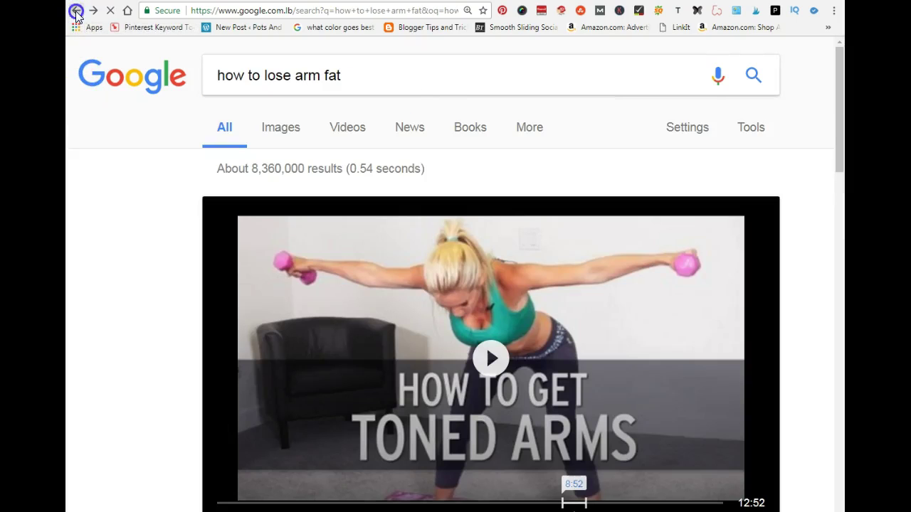
pyautogui.click(76, 11)
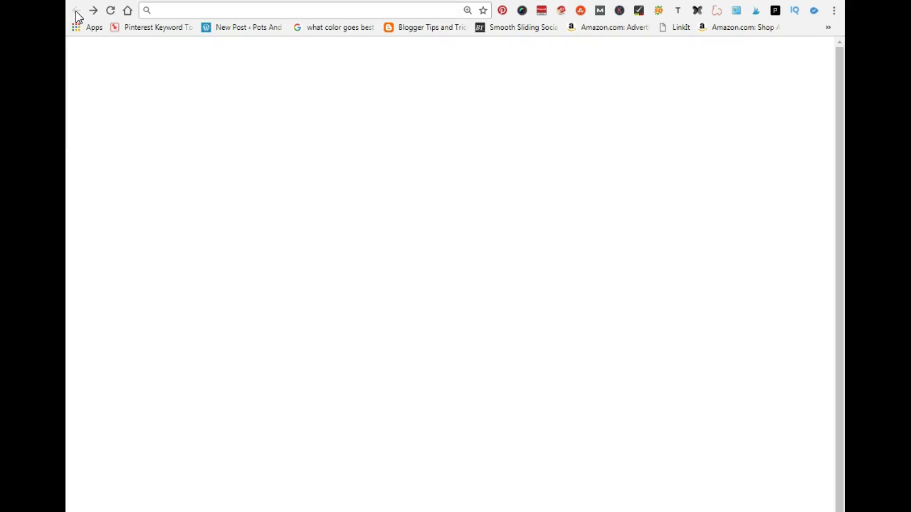
pyautogui.scroll(-1, 284, 363)
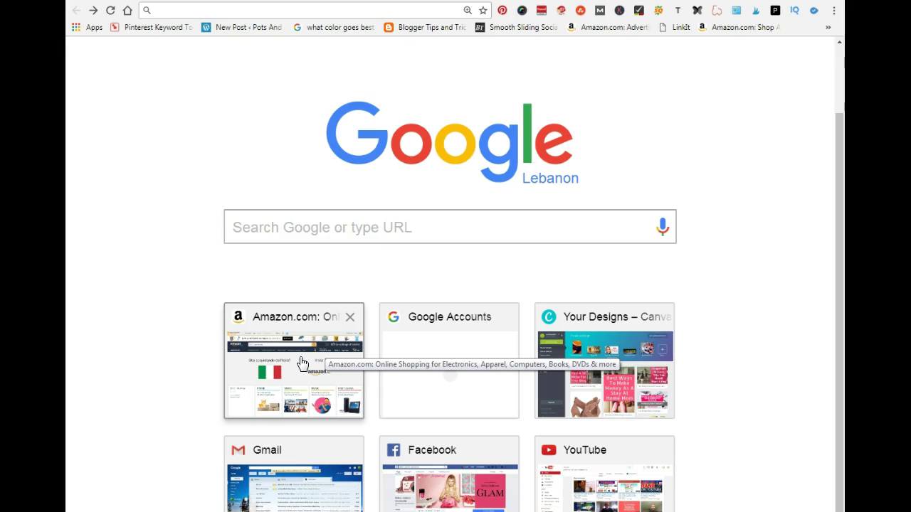
pyautogui.click(301, 363)
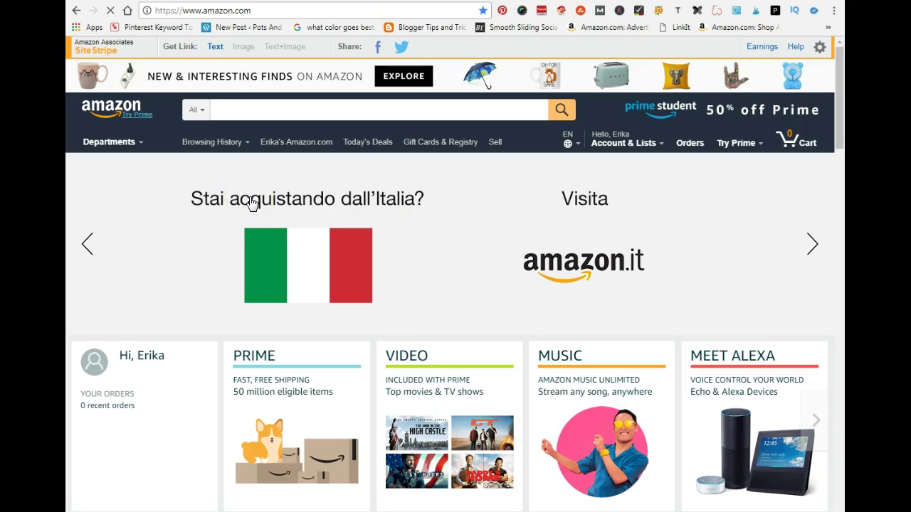
# - Search all Amazon departments for "lose arm fat"
pyautogui.click(226, 110)
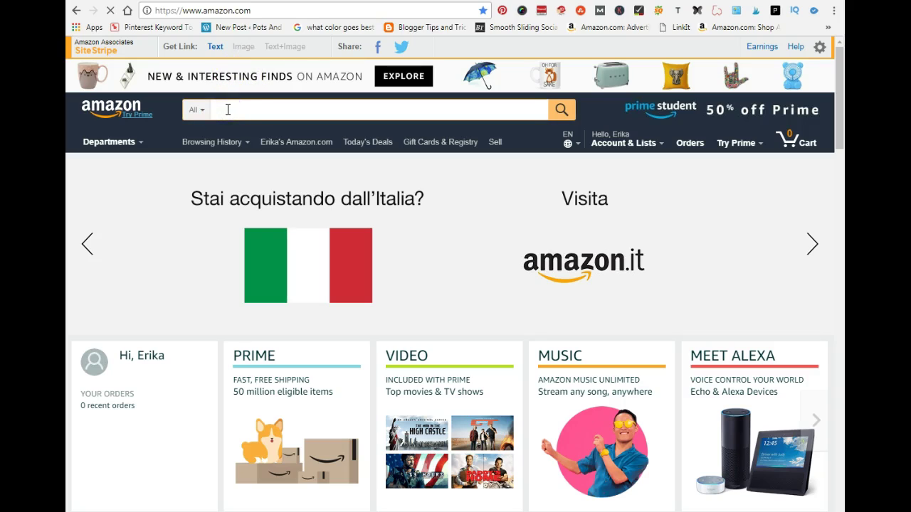
pyautogui.write('ar')
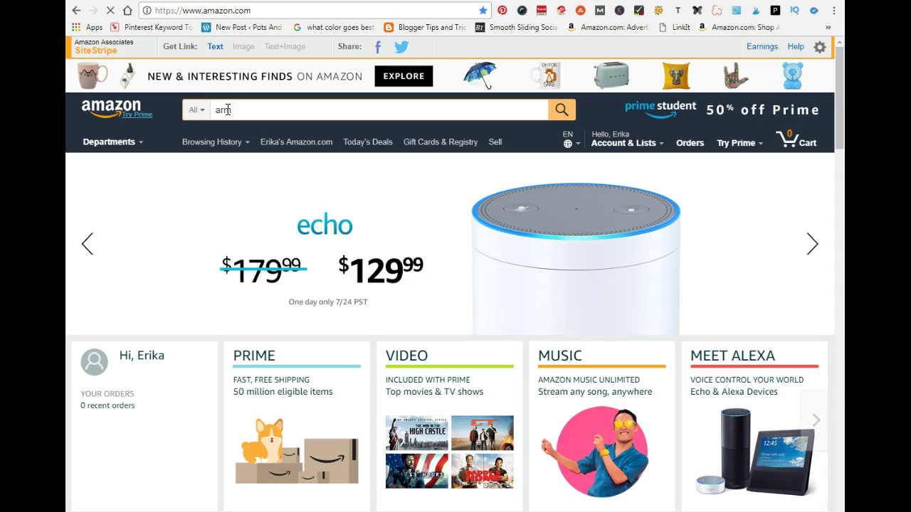
pyautogui.write('m')
pyautogui.press('BackSpace')
pyautogui.press('BackSpace')
pyautogui.press('BackSpace')
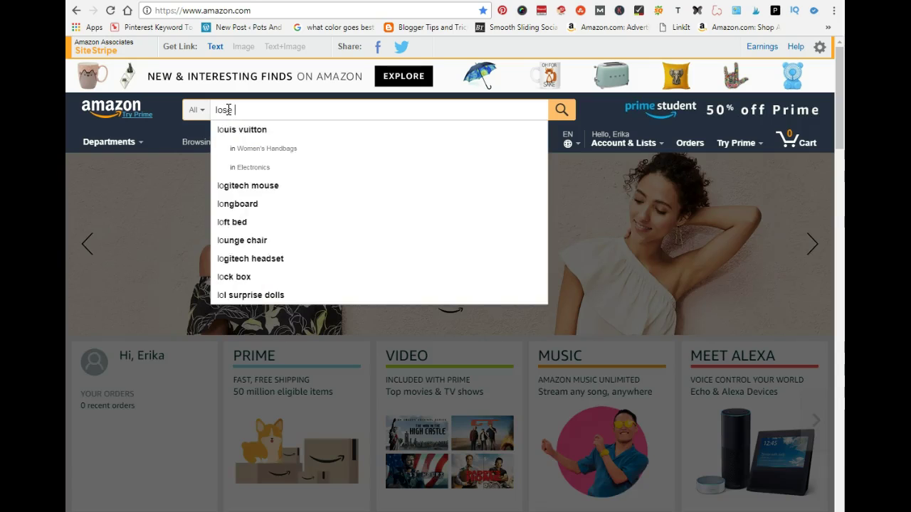
pyautogui.write('lose ar')
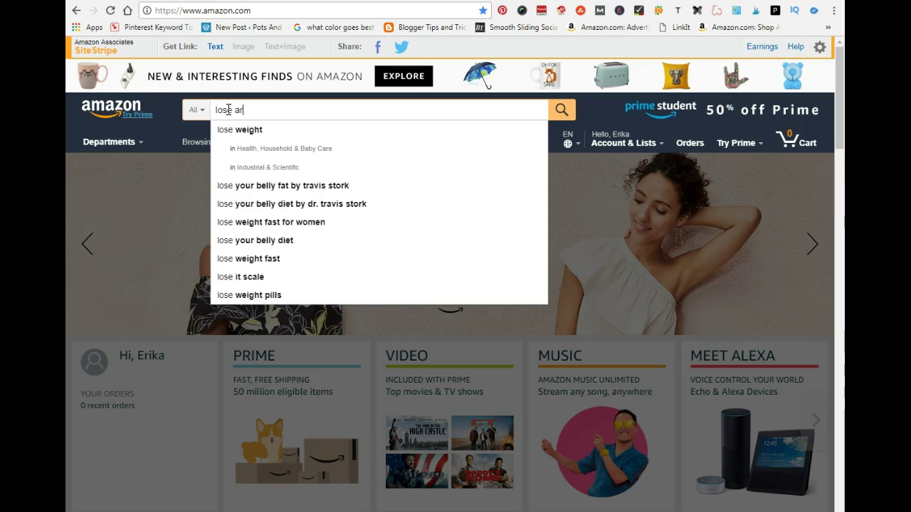
pyautogui.write('m')
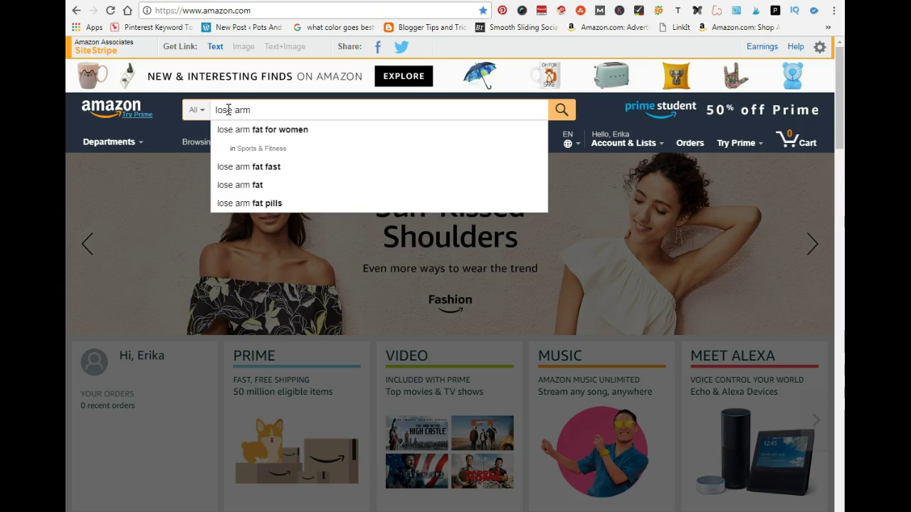
pyautogui.write(' fat')
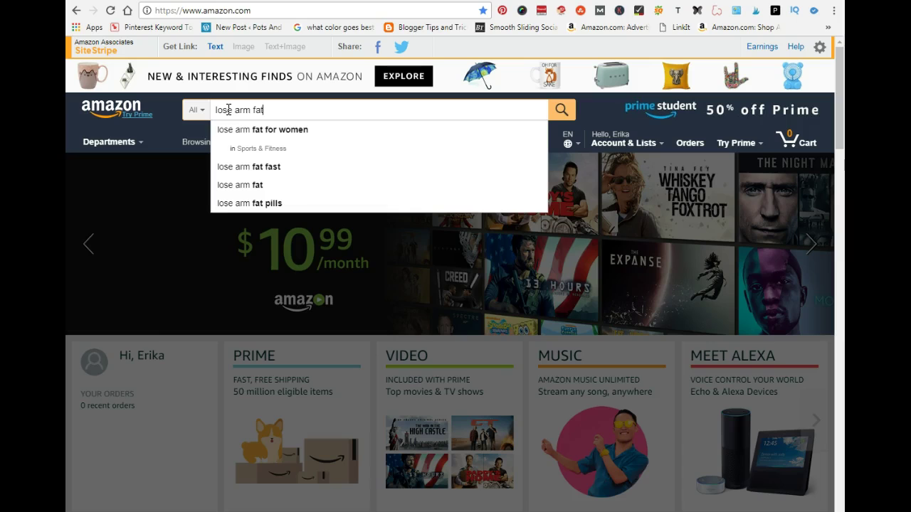
pyautogui.press('Return')
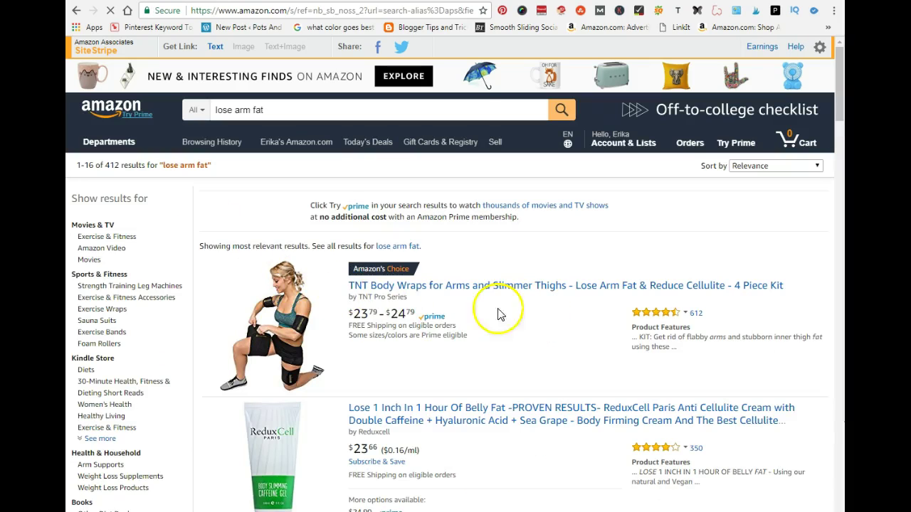
# - Enlarge the Amazon results page to 125% zoom and look through the listed arm-slimming products
pyautogui.click(834, 10)
pyautogui.click(798, 128)
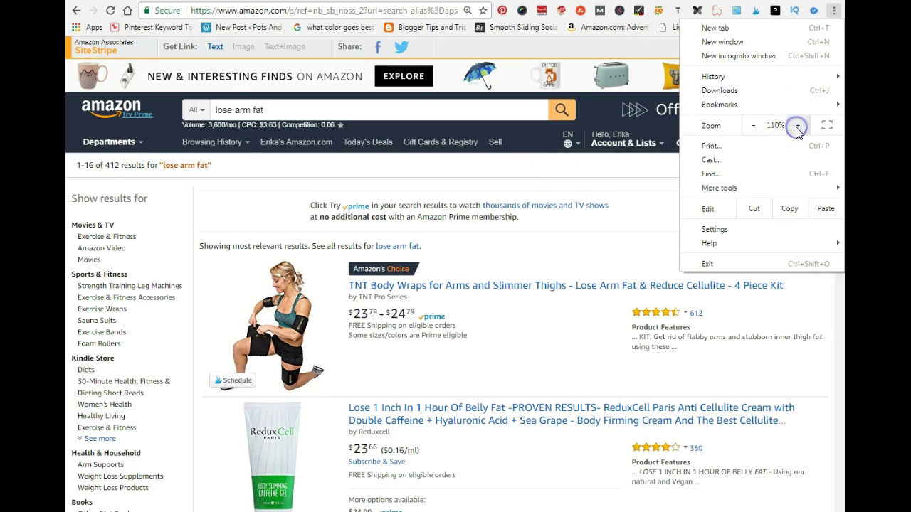
pyautogui.click(797, 126)
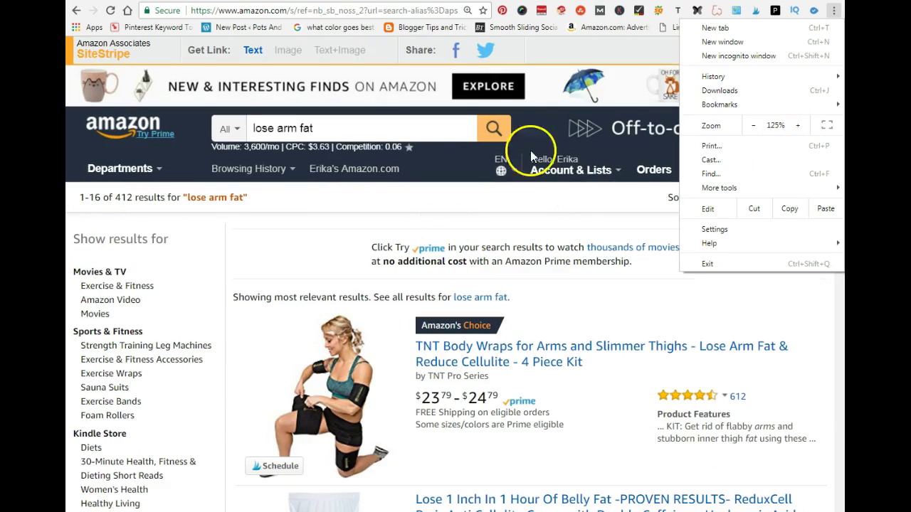
pyautogui.click(834, 11)
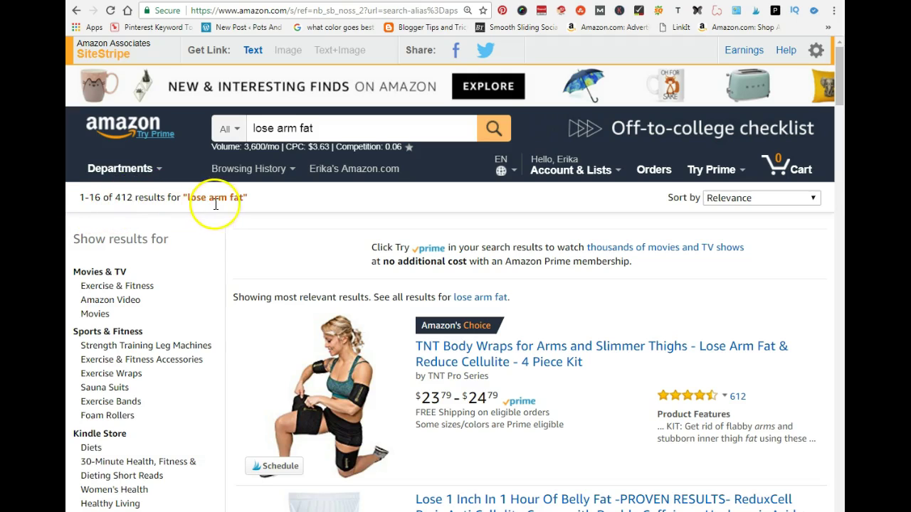
pyautogui.scroll(-20, 182, 303)
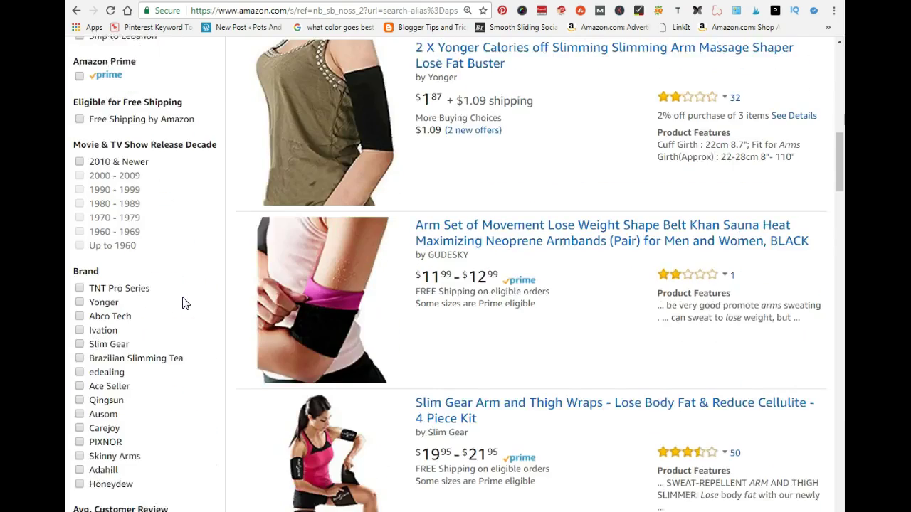
pyautogui.scroll(5, 183, 303)
pyautogui.scroll(-3, 184, 304)
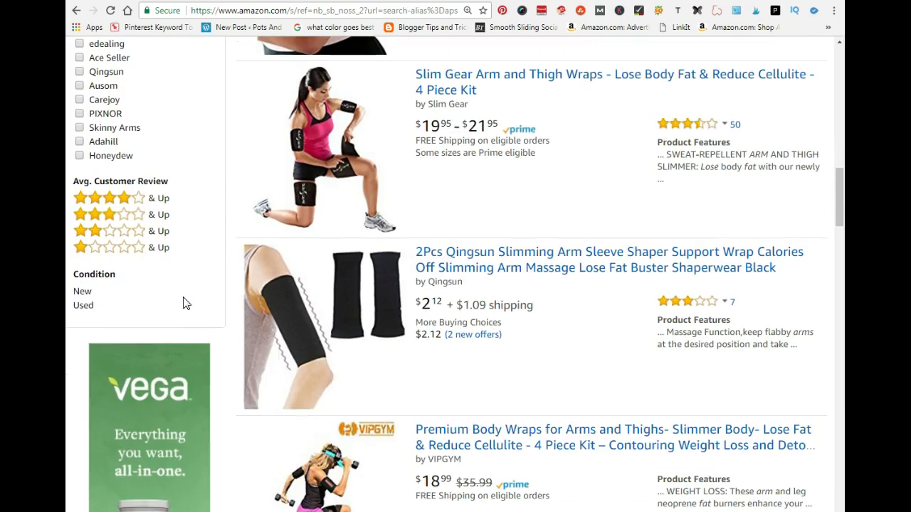
# - Filter the "lose arm fat" results to 4 stars & up and sort them by price from high to low
pyautogui.click(111, 205)
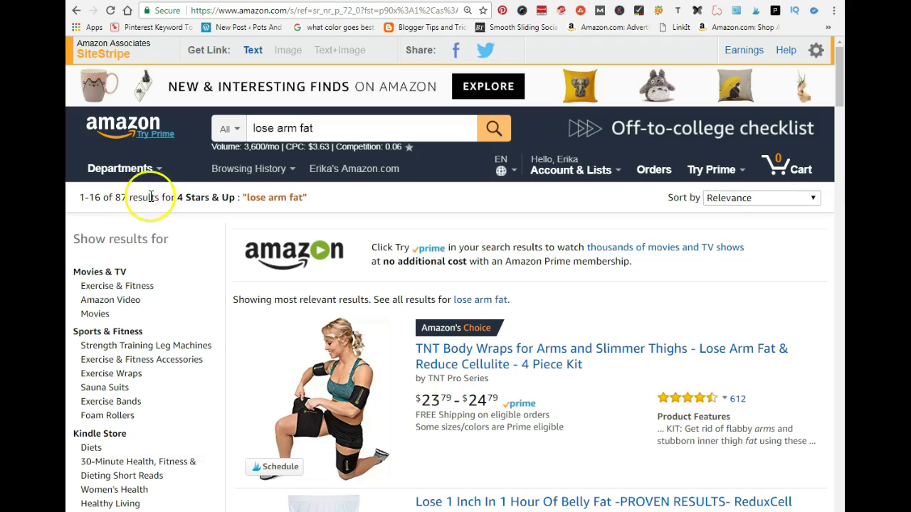
pyautogui.click(807, 200)
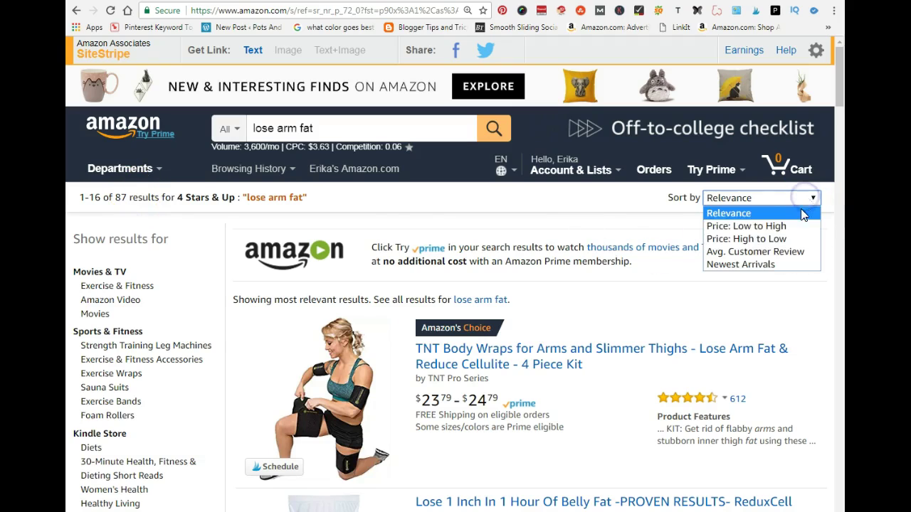
pyautogui.click(764, 240)
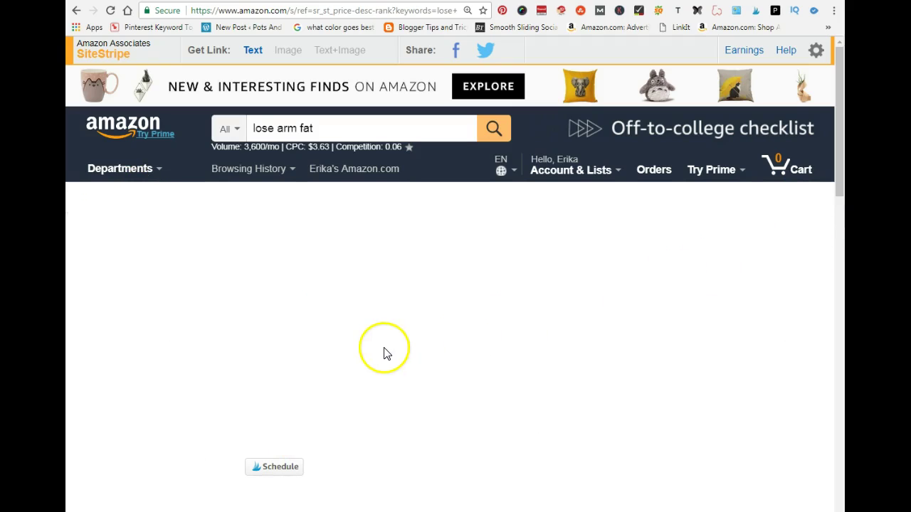
# - Look through the price-sorted products down to the page end, checking their prices and customer ratings
pyautogui.scroll(-3, 515, 388)
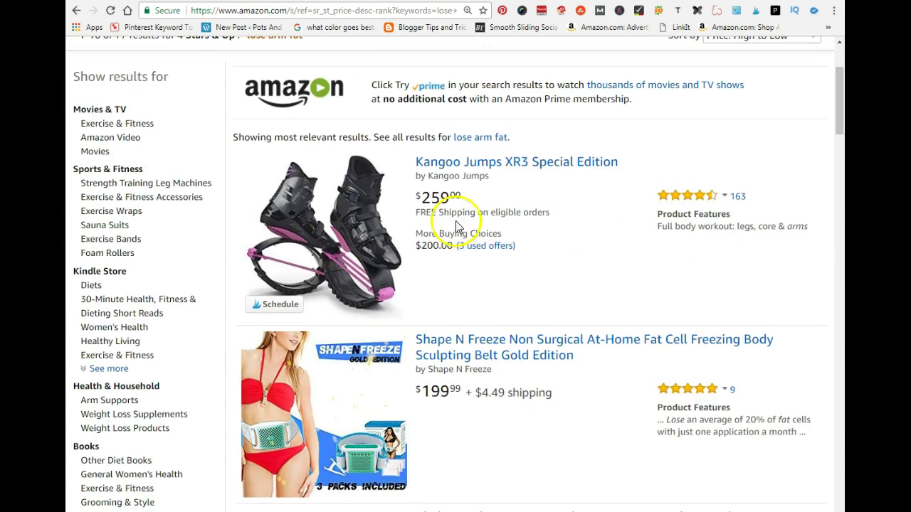
pyautogui.scroll(-2, 423, 294)
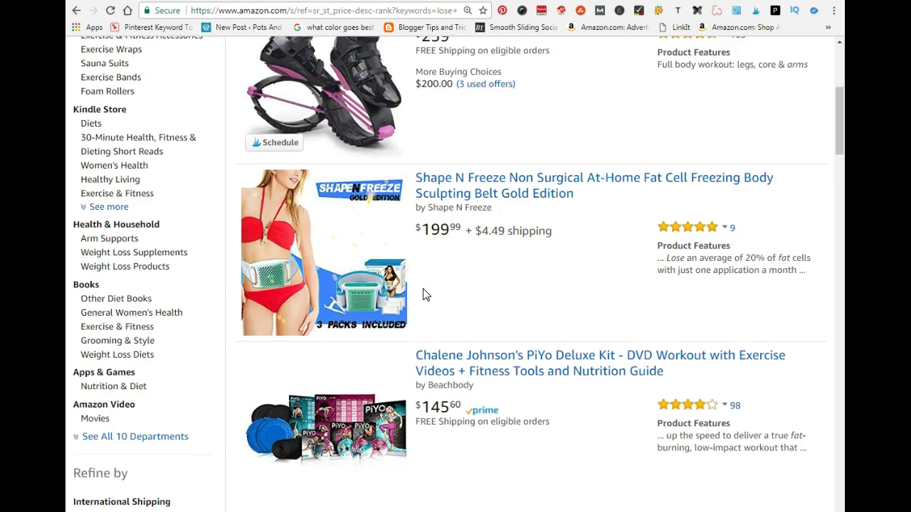
pyautogui.scroll(-2, 423, 294)
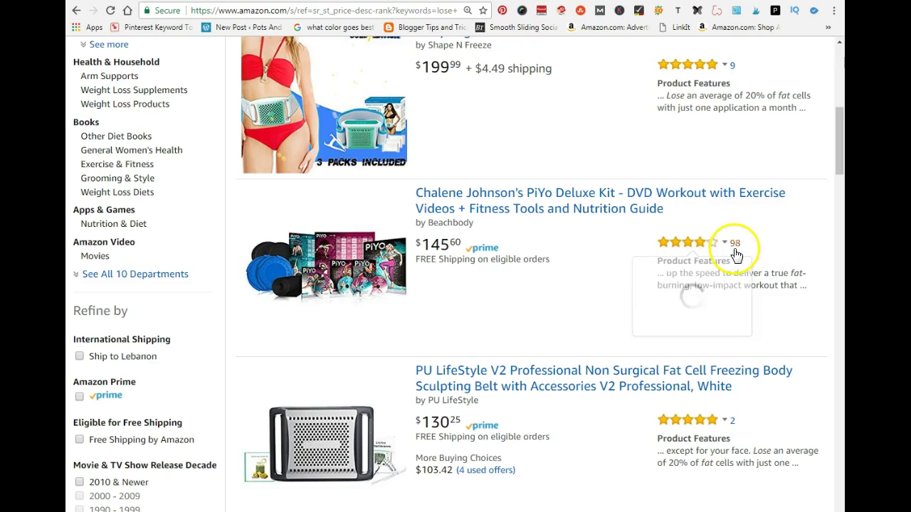
pyautogui.scroll(-15, 540, 285)
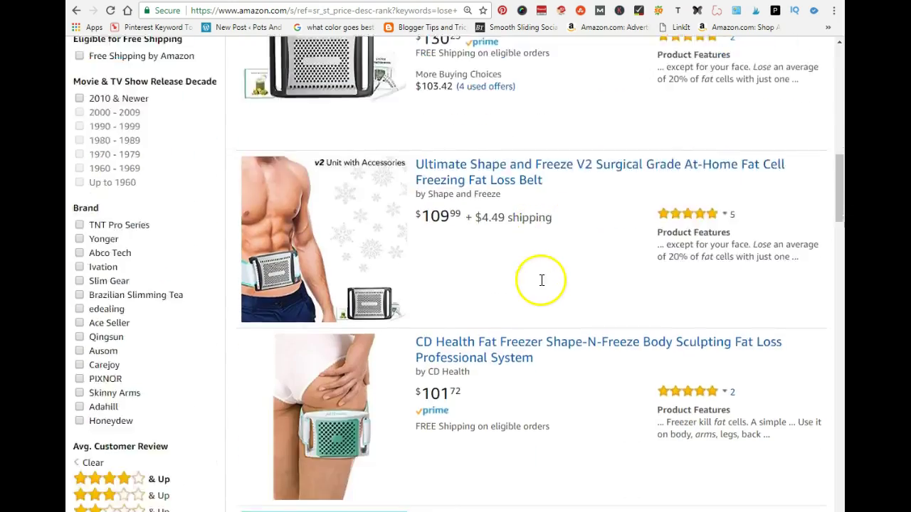
pyautogui.scroll(-20, 543, 286)
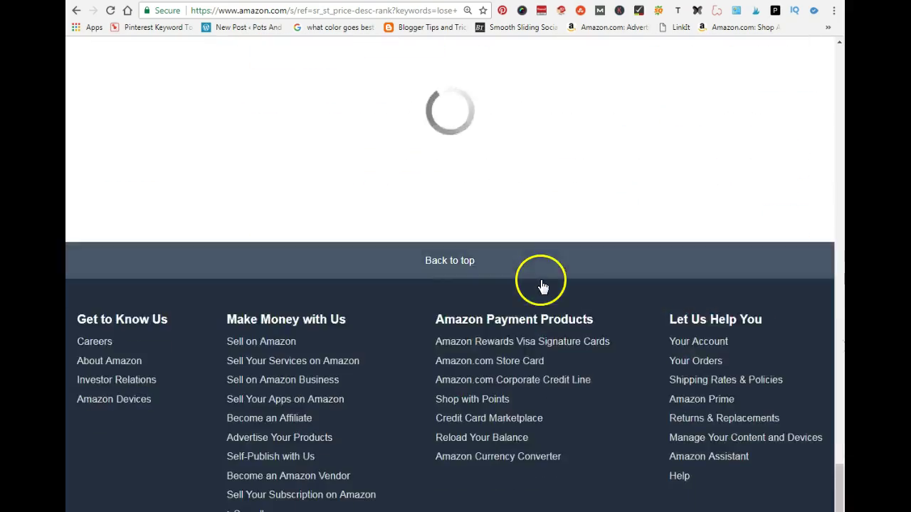
# - Switch to the preview of the blog post "How To Find A Niche For Your Blog" and enlarge it to 125% zoom
pyautogui.click(545, 274)
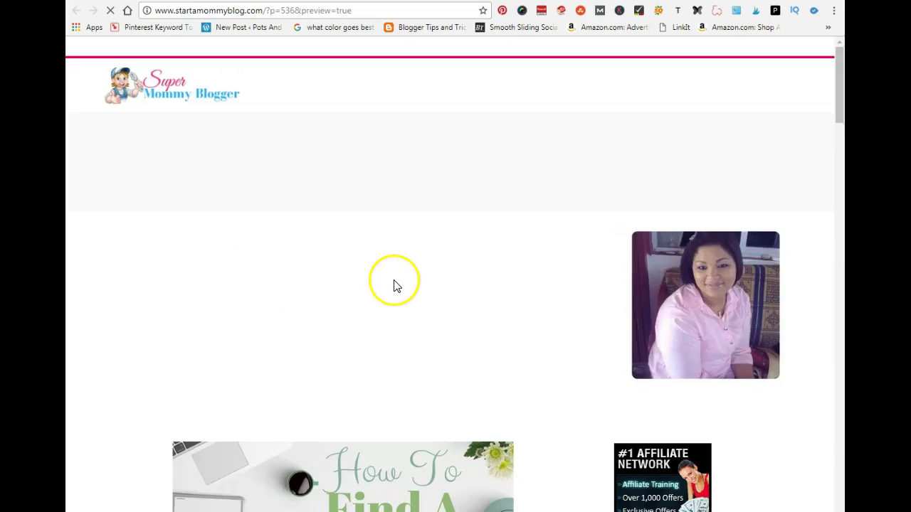
pyautogui.click(836, 12)
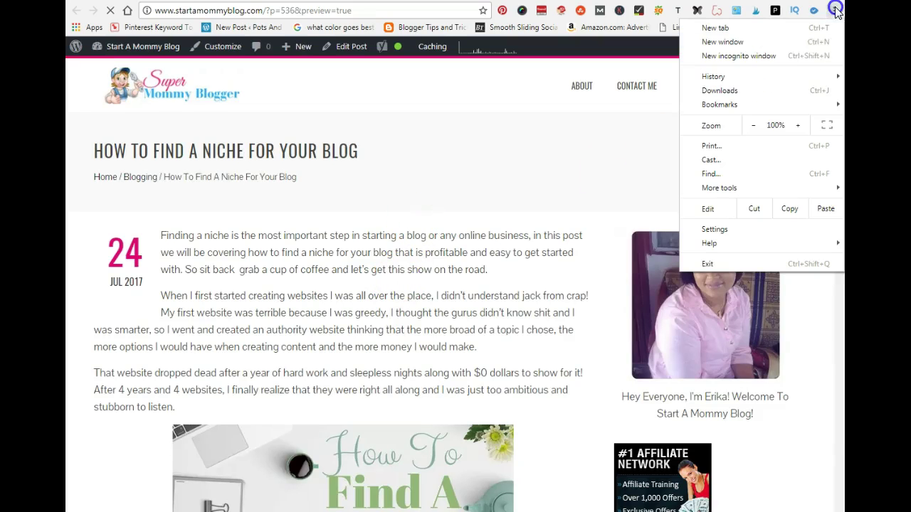
pyautogui.click(800, 126)
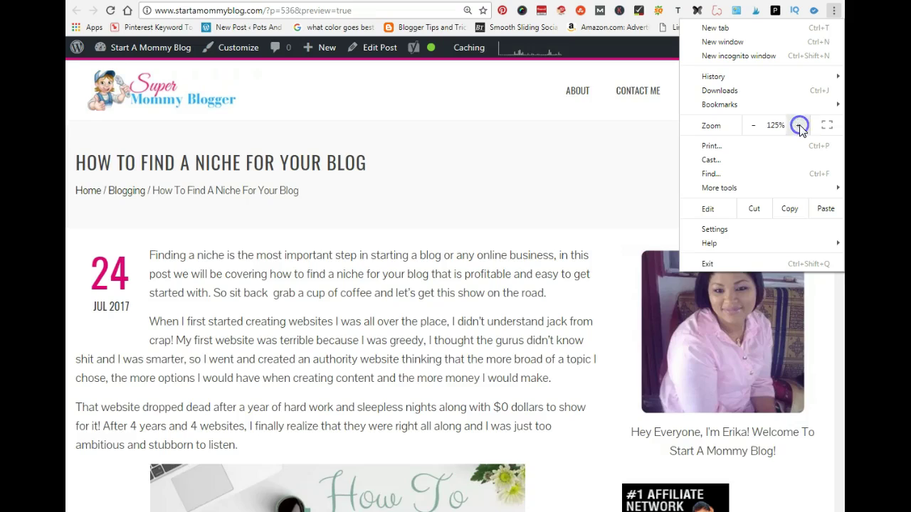
pyautogui.click(800, 126)
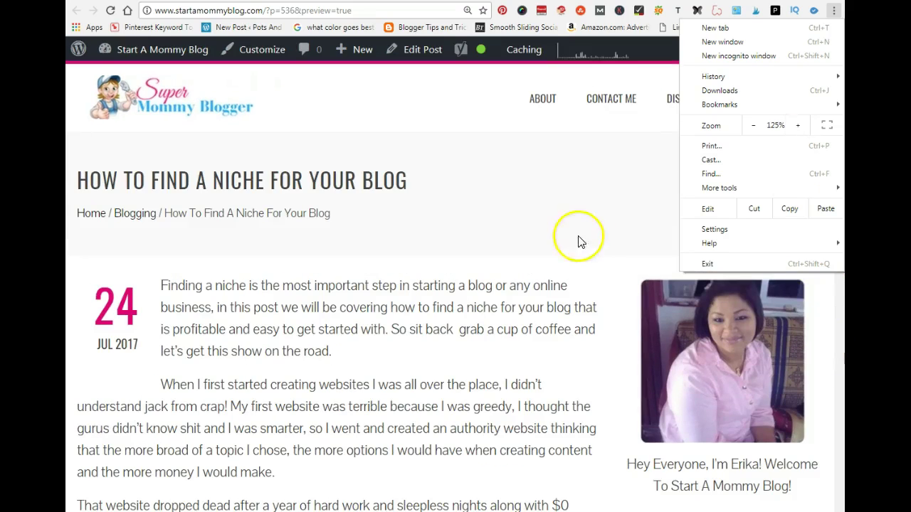
pyautogui.click(555, 168)
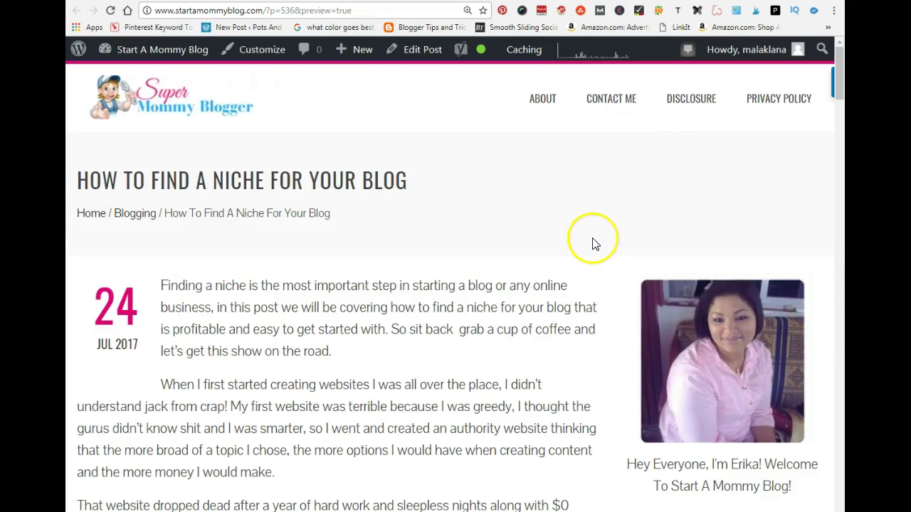
# - Read through the niche post's sections on niche ideas, Amazon products and long tail keywords, then return to the section on profitable niches
pyautogui.scroll(-5, 595, 244)
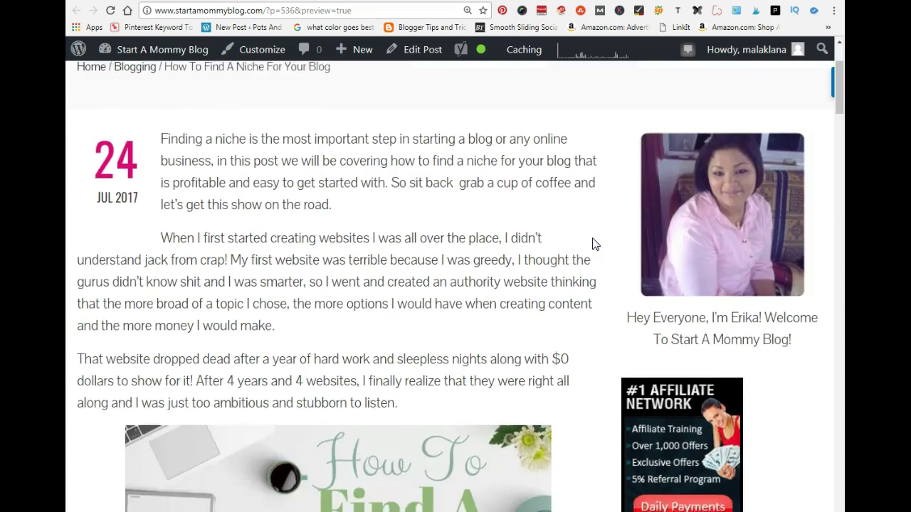
pyautogui.scroll(-10, 594, 245)
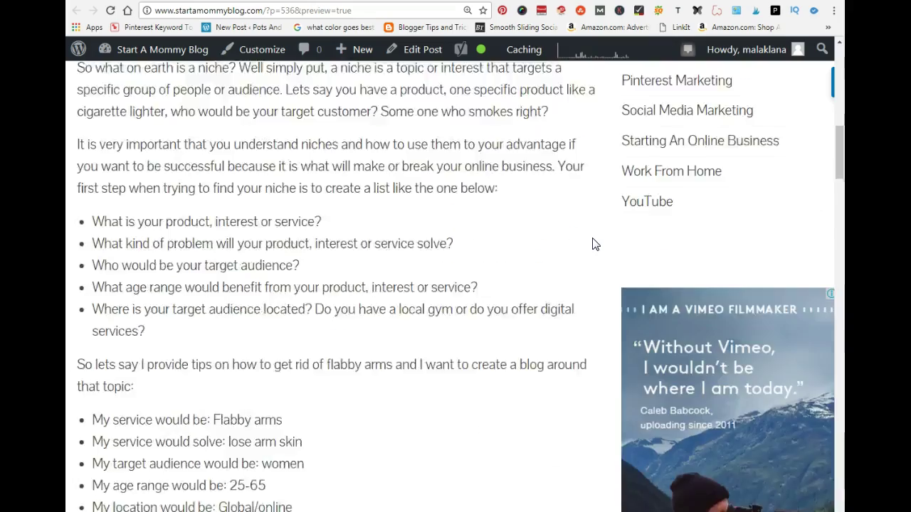
pyautogui.scroll(-12, 595, 244)
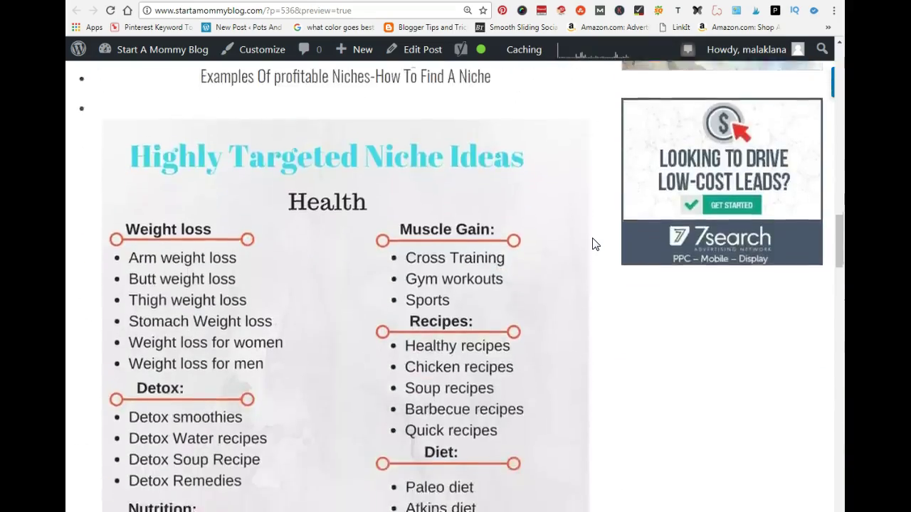
pyautogui.scroll(-7, 595, 244)
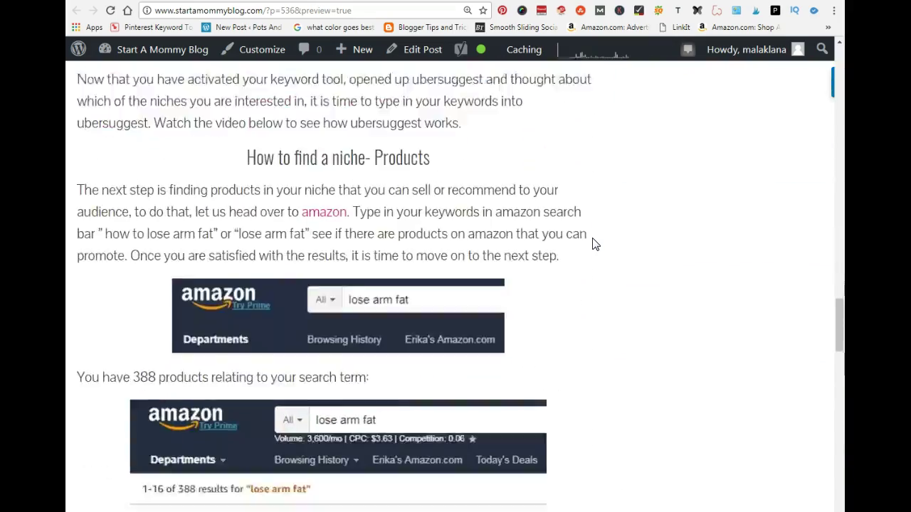
pyautogui.scroll(-5, 595, 245)
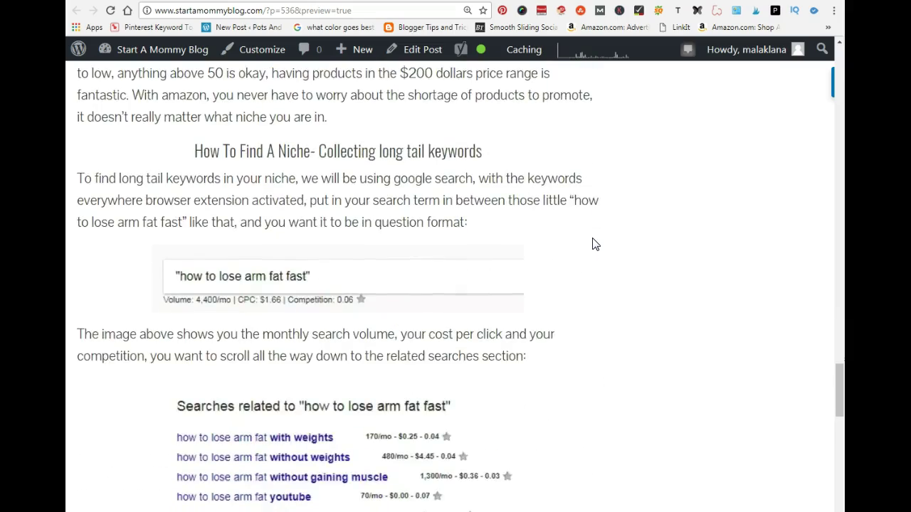
pyautogui.scroll(-8, 595, 244)
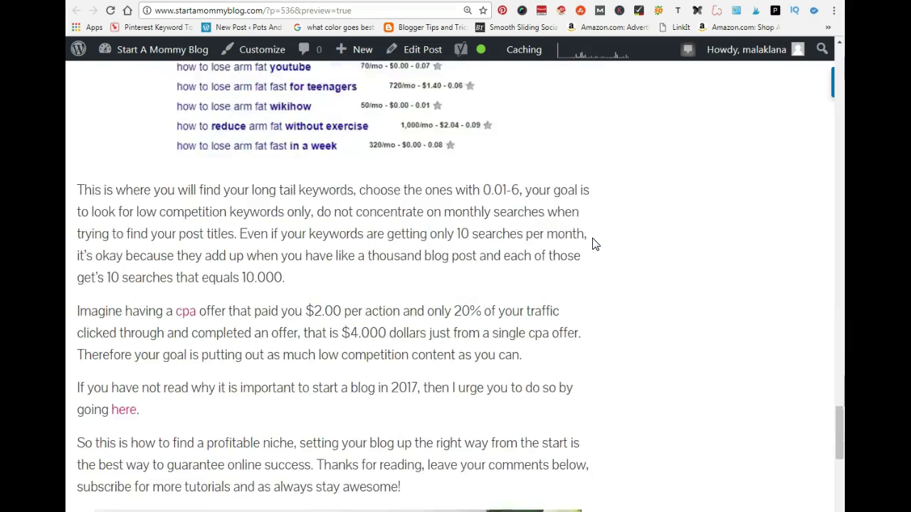
pyautogui.scroll(20, 595, 244)
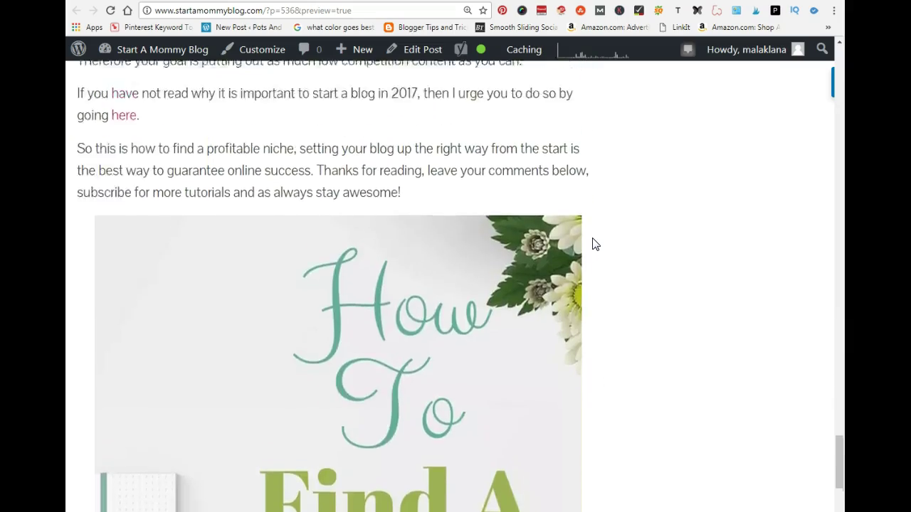
pyautogui.scroll(15, 598, 244)
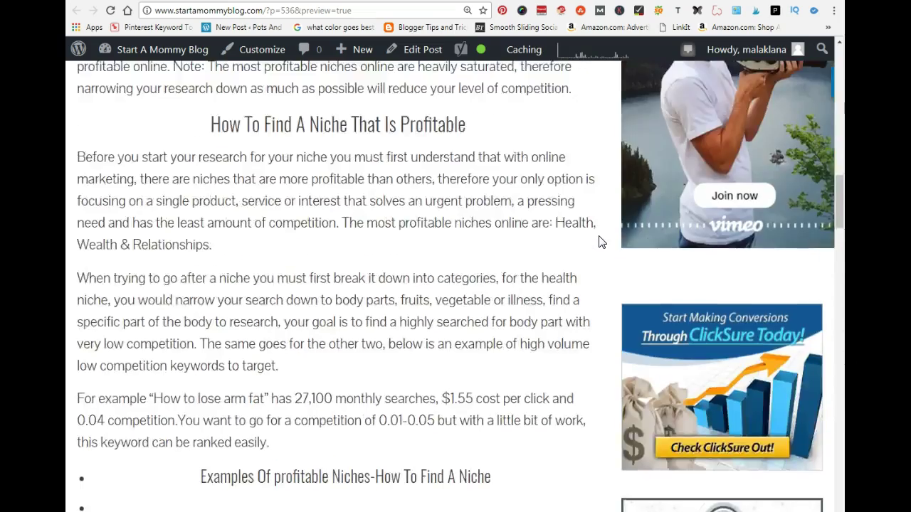